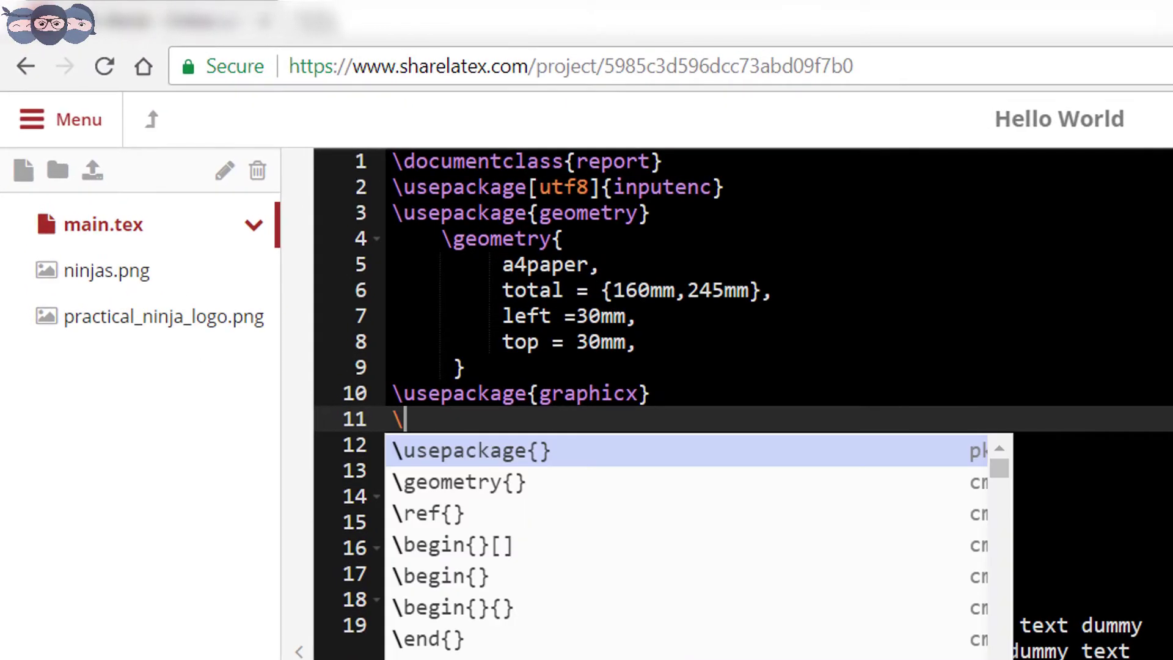
pyautogui.write('usepaacka')
# - Add \usepackage{caption} and \usepackage{subcaption} on lines 11–12, right after graphicx
pyautogui.press('BackSpace')
pyautogui.press('BackSpace')
pyautogui.press('BackSpace')
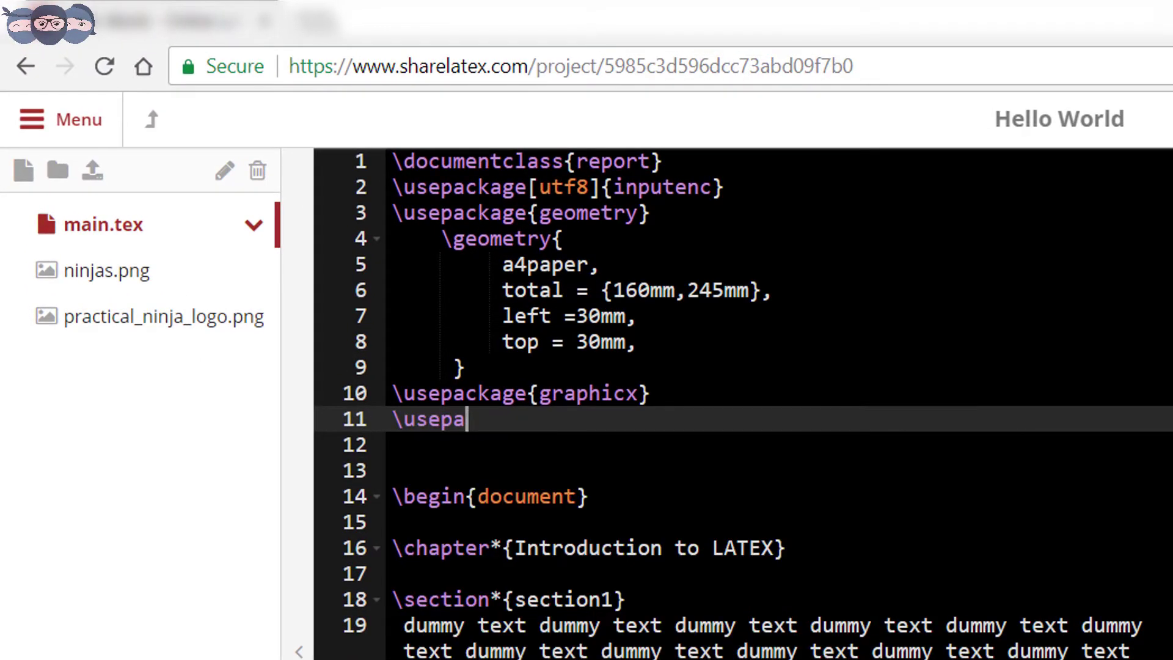
pyautogui.write('ckage{ca')
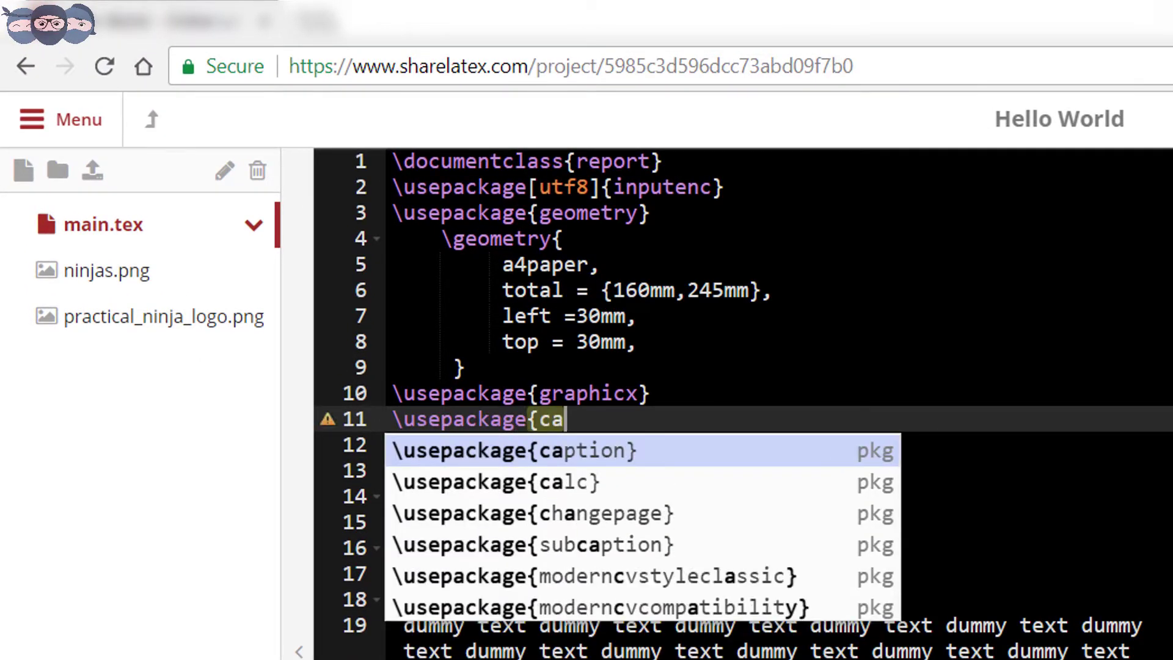
pyautogui.press('Return')
pyautogui.press('Return')
pyautogui.write('\\usepa')
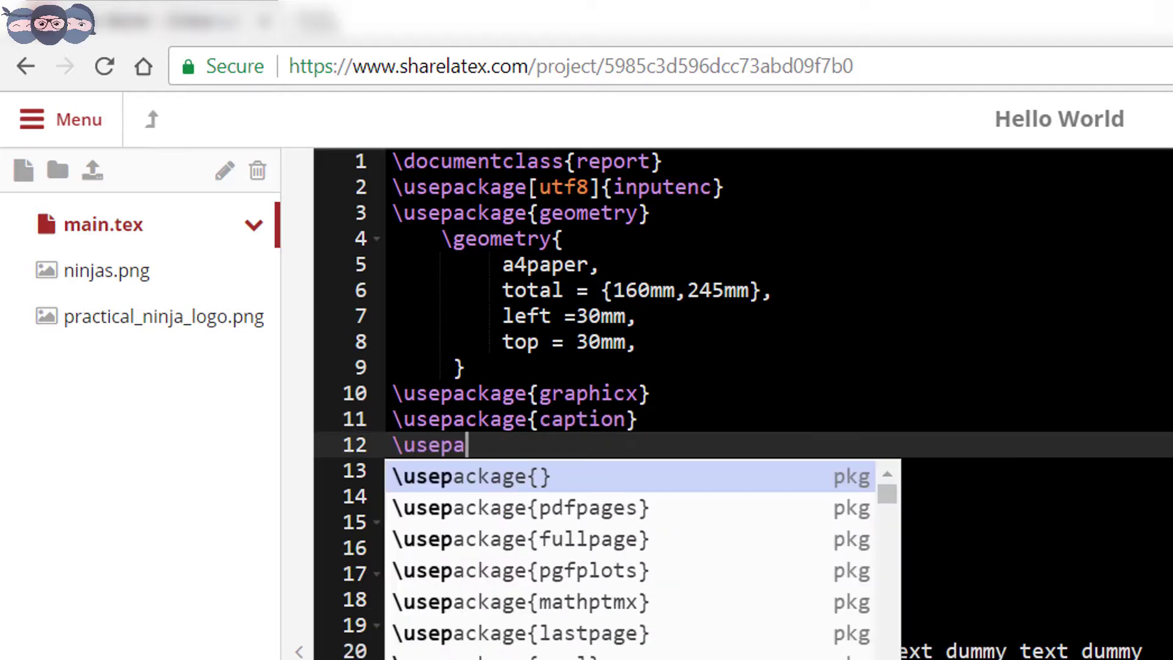
pyautogui.write('ckage{su')
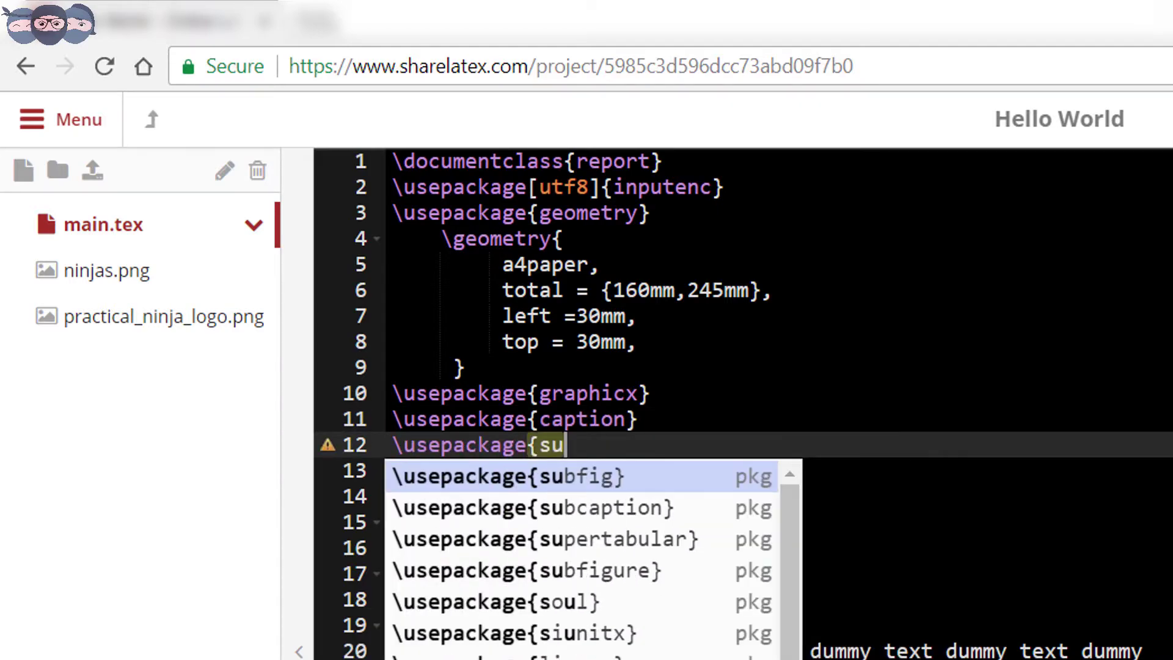
pyautogui.write('bc')
pyautogui.press('Return')
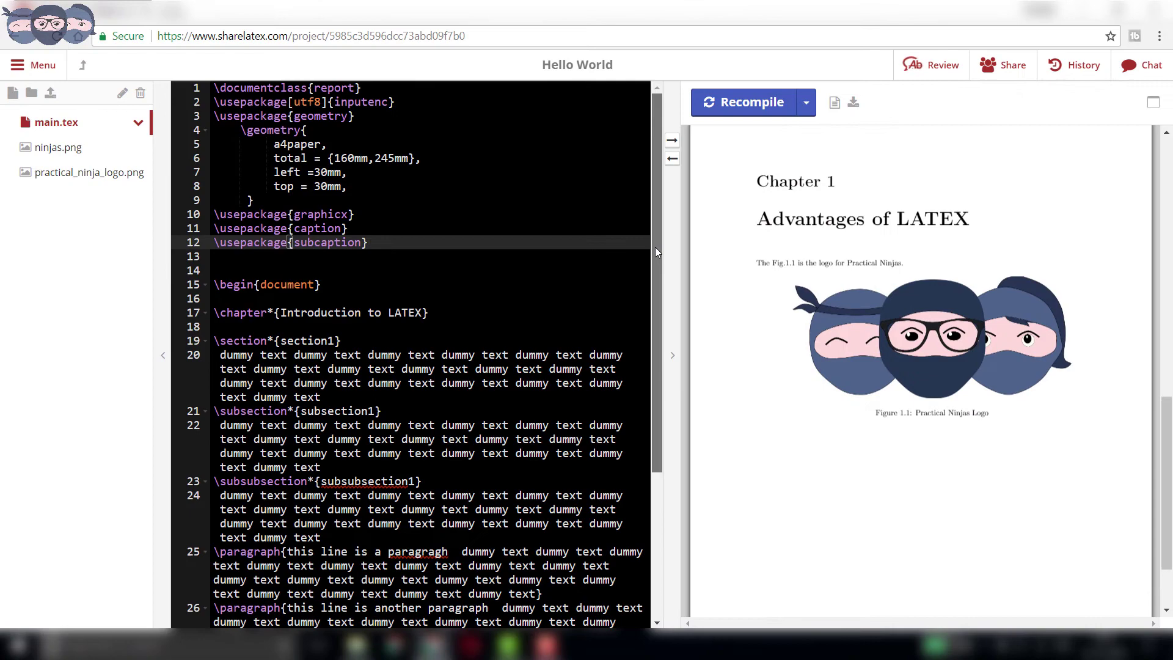
pyautogui.moveTo(656, 246); pyautogui.dragTo(657, 442)
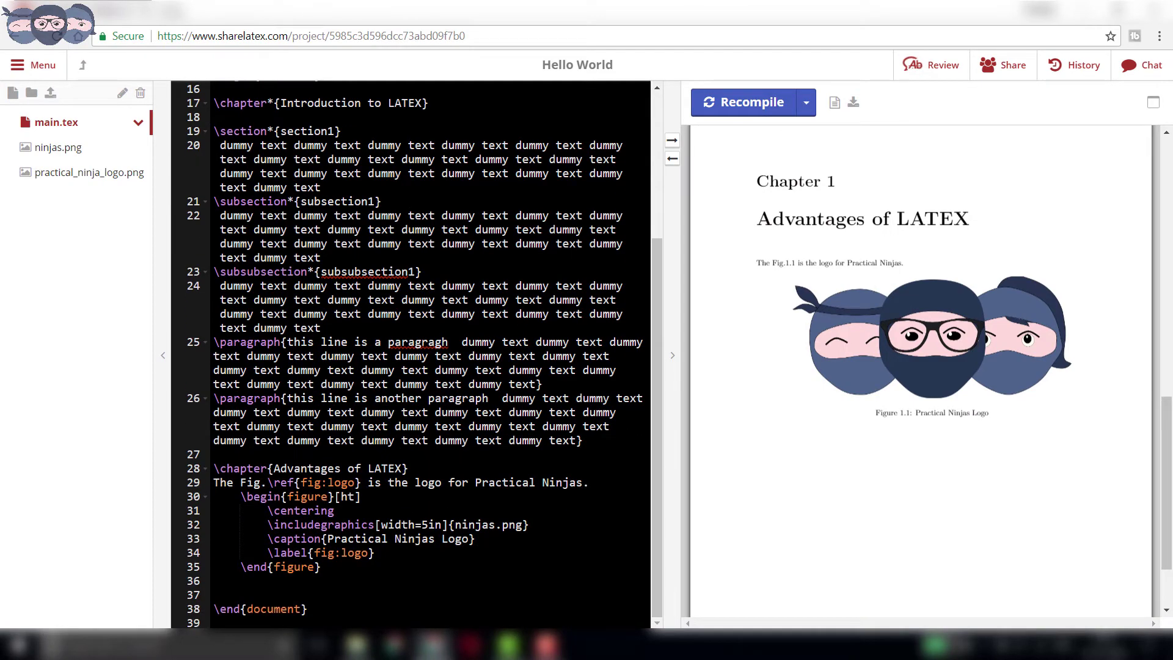
# - Write the sentence referencing mul_images after the logo figure, then insert an empty figure template
pyautogui.click(367, 595)
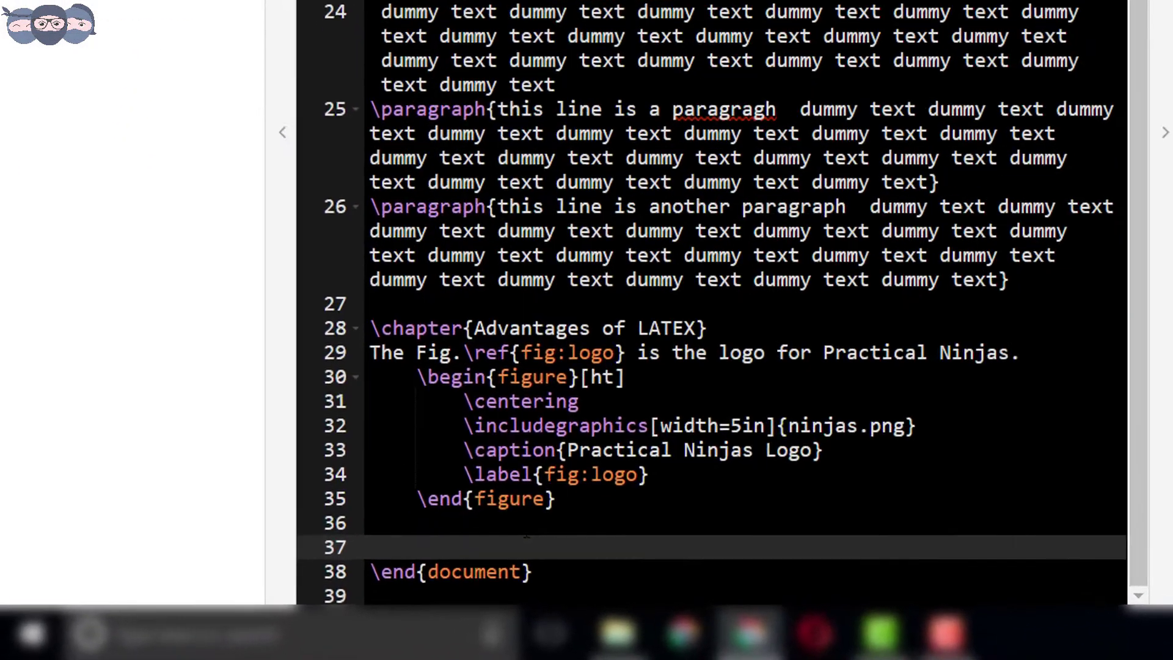
pyautogui.write('The Fig.\ref')
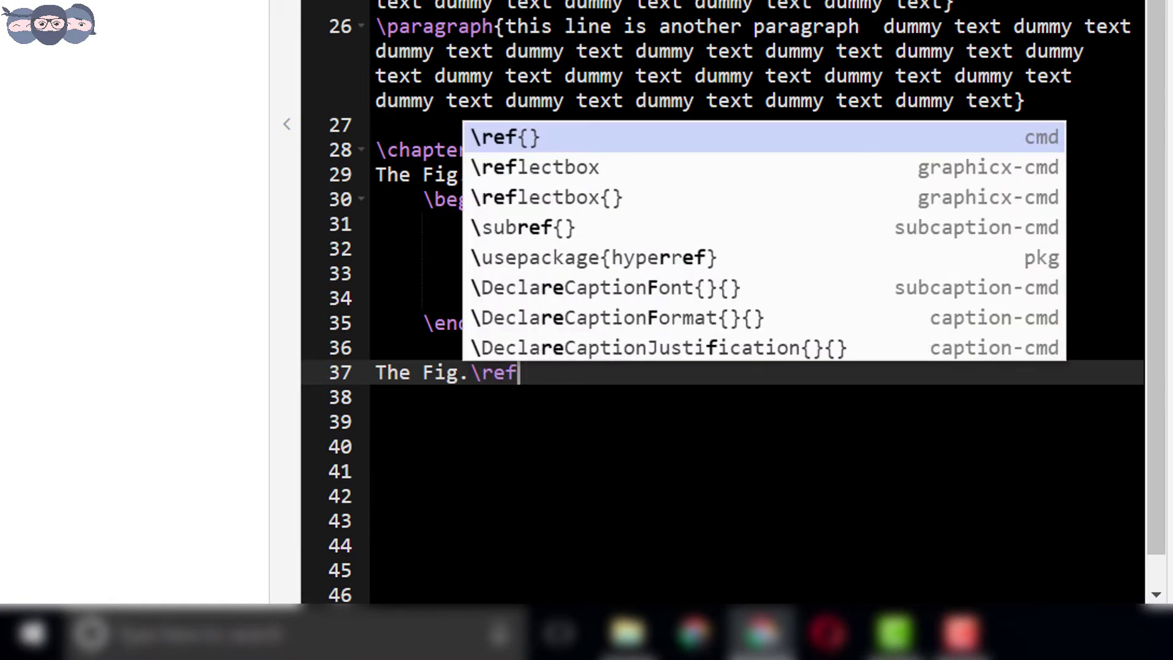
pyautogui.write('{mul_images} ')
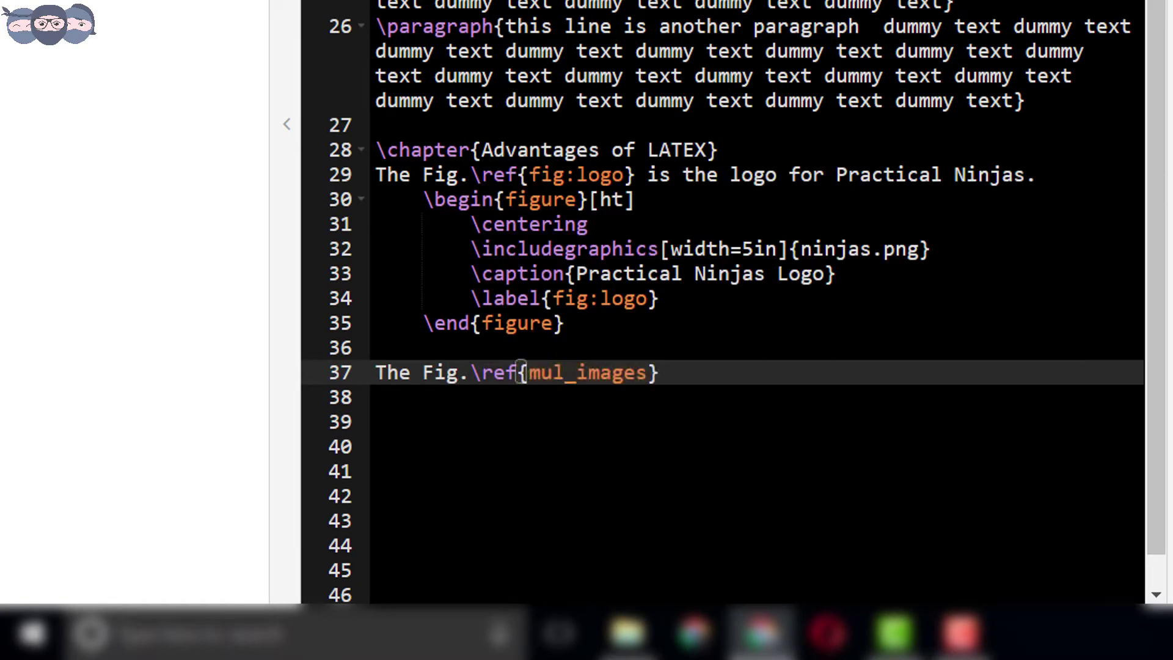
pyautogui.write('is an example of ')
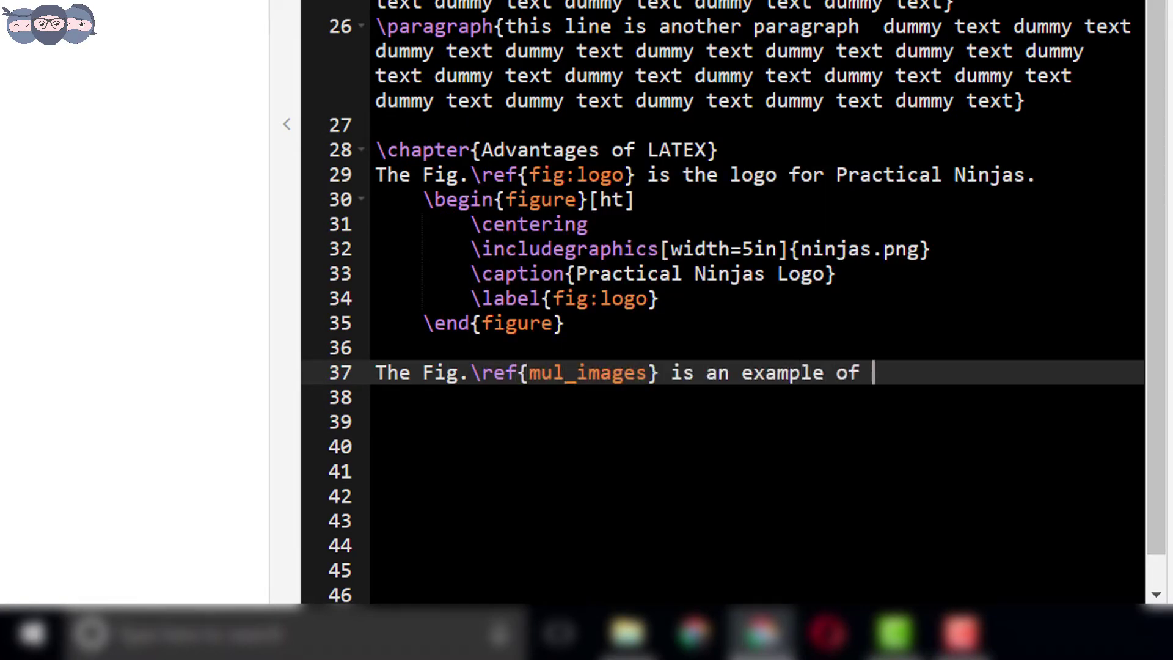
pyautogui.write('two images stacked side ')
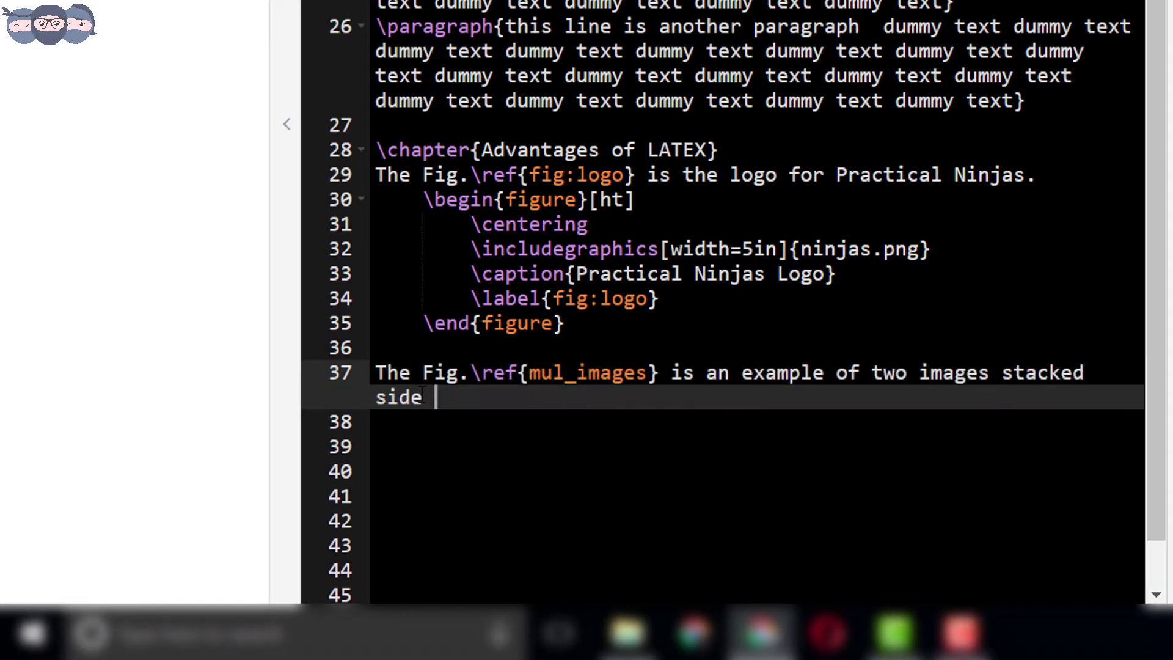
pyautogui.write('by side.')
pyautogui.press('Return')
pyautogui.press('Return')
pyautogui.press('Tab')
pyautogui.write('\\')
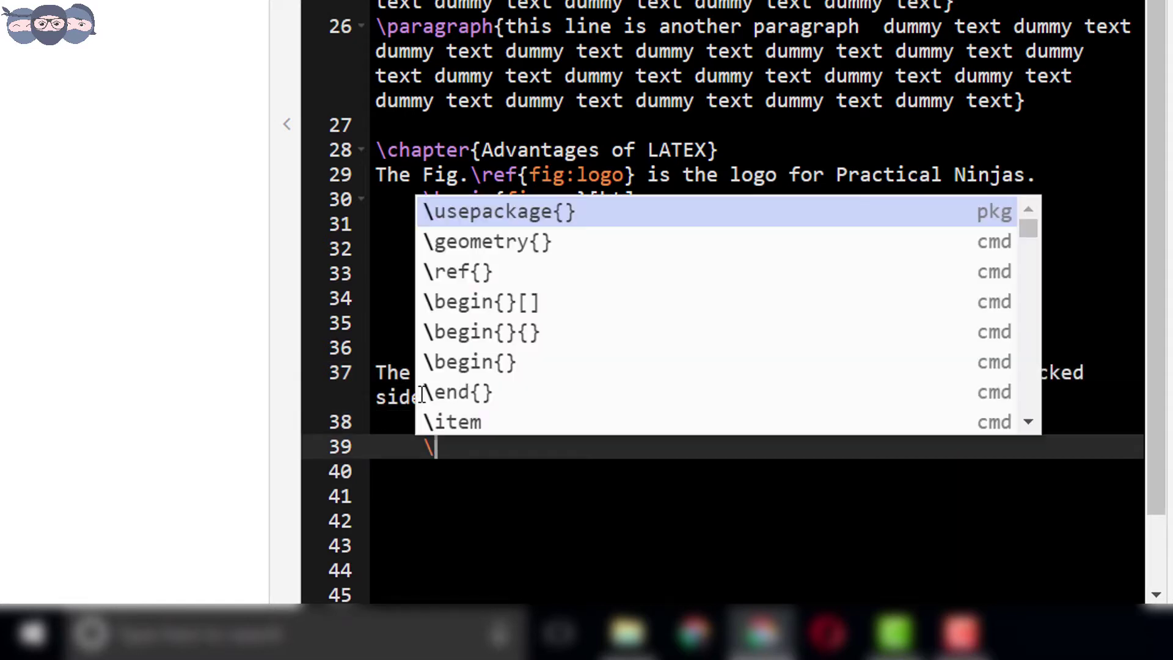
pyautogui.write('begin')
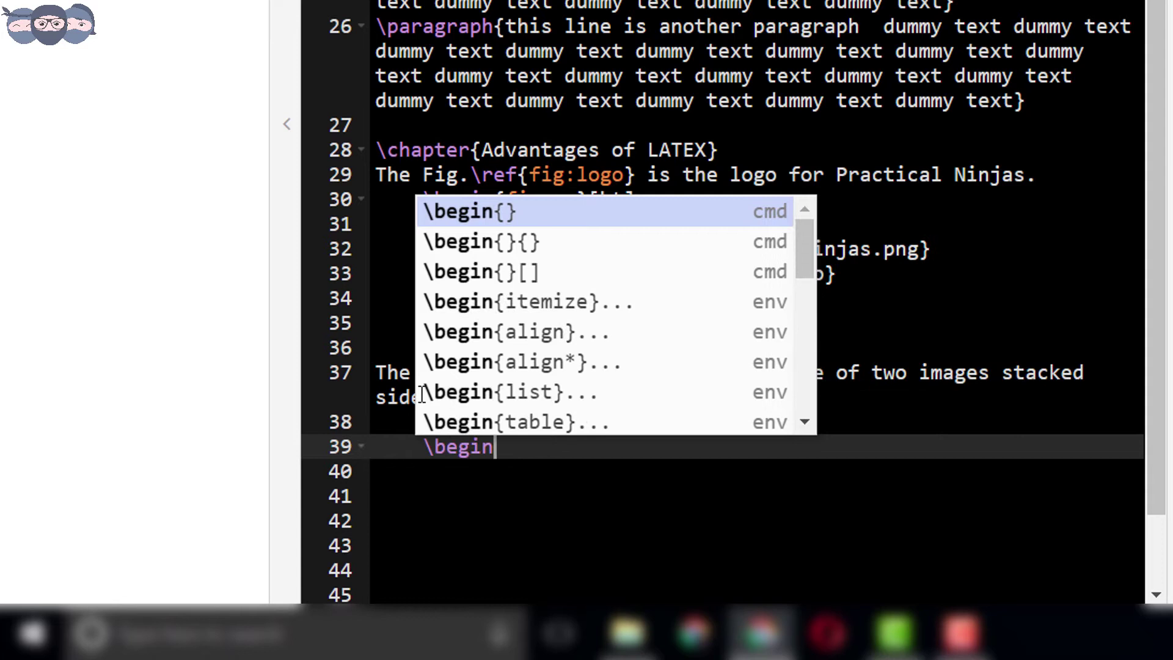
pyautogui.write('{fi')
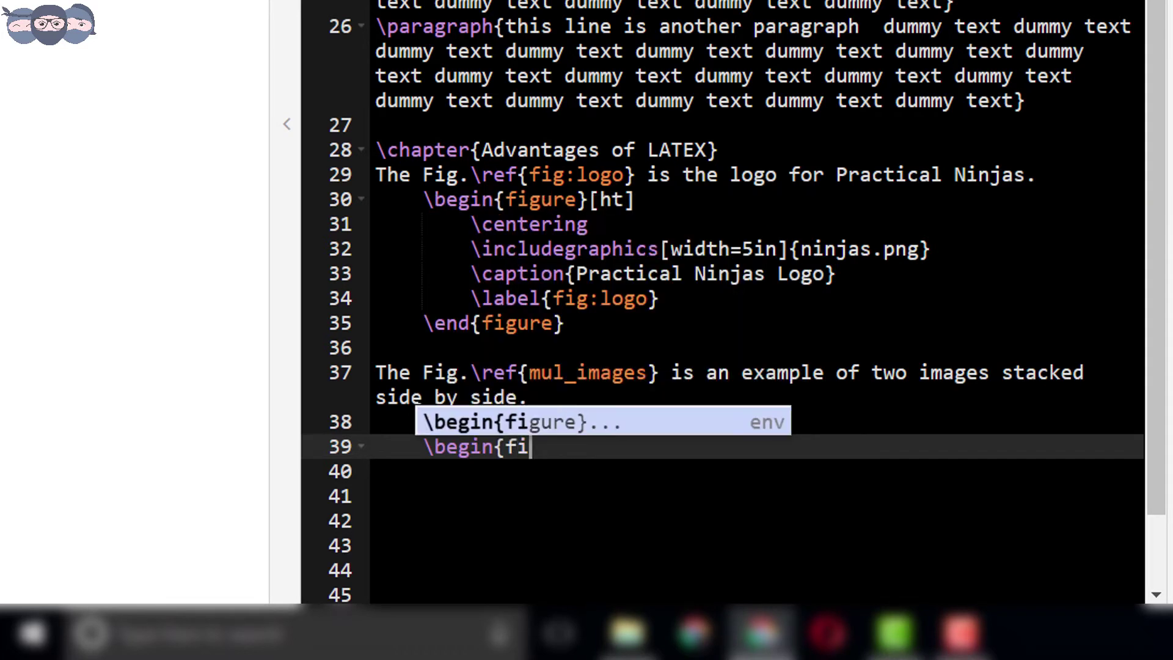
pyautogui.write('gure')
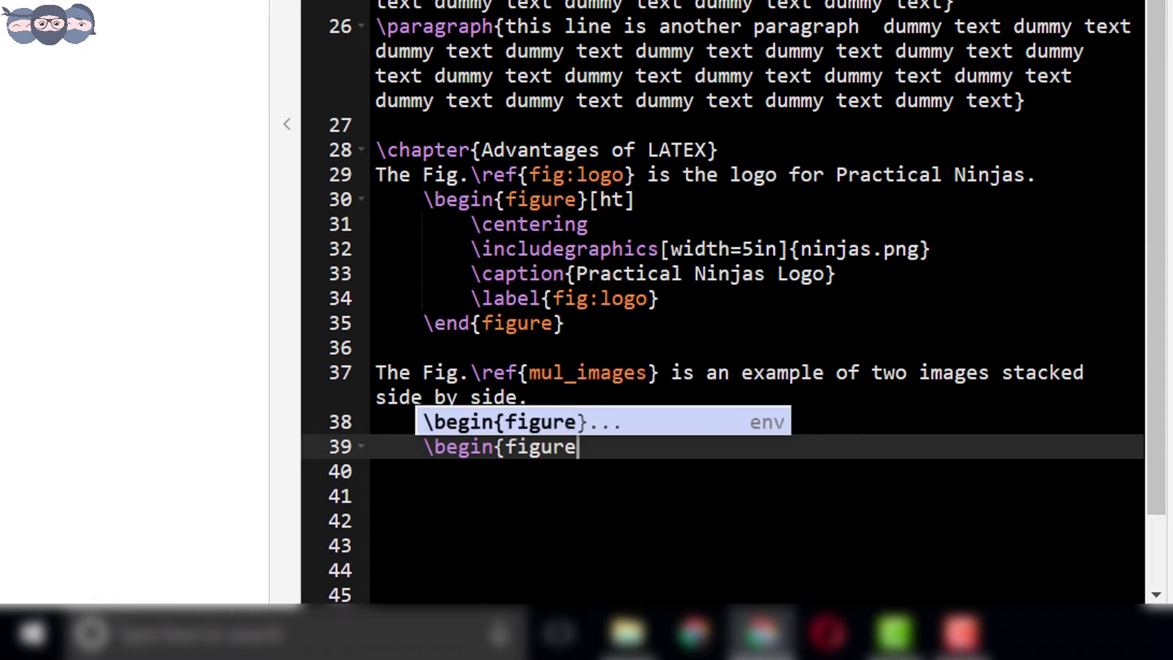
pyautogui.write('}')
pyautogui.press('Return')
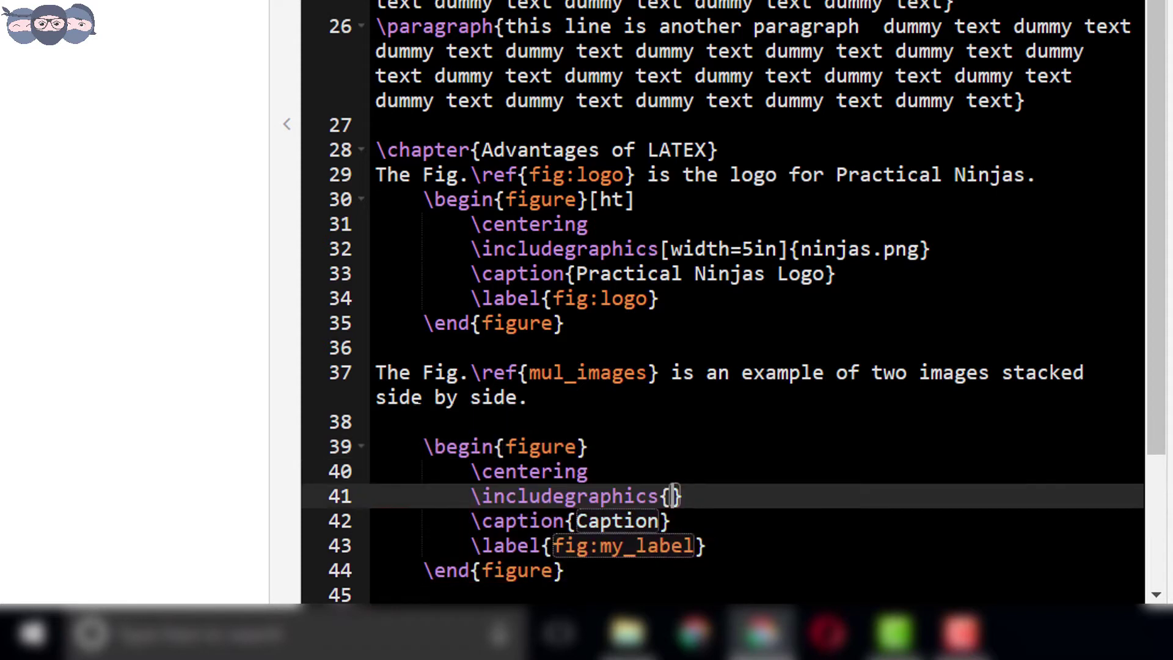
pyautogui.press('Right')
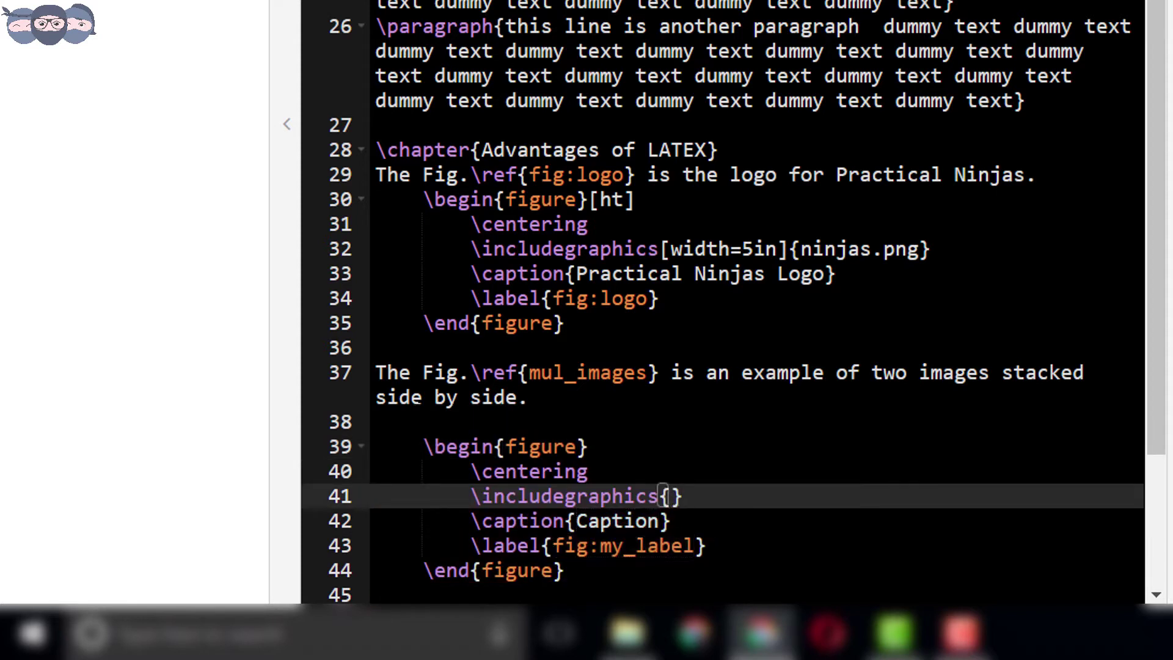
# - Delete the empty \includegraphics placeholder from the new figure
pyautogui.hotkey('shift', 'Left')
pyautogui.hotkey('shift', 'Left')
pyautogui.hotkey('shift', 'Left')
pyautogui.hotkey('shift', 'Left')
pyautogui.hotkey('shift', 'Left')
pyautogui.hotkey('shift', 'Left')
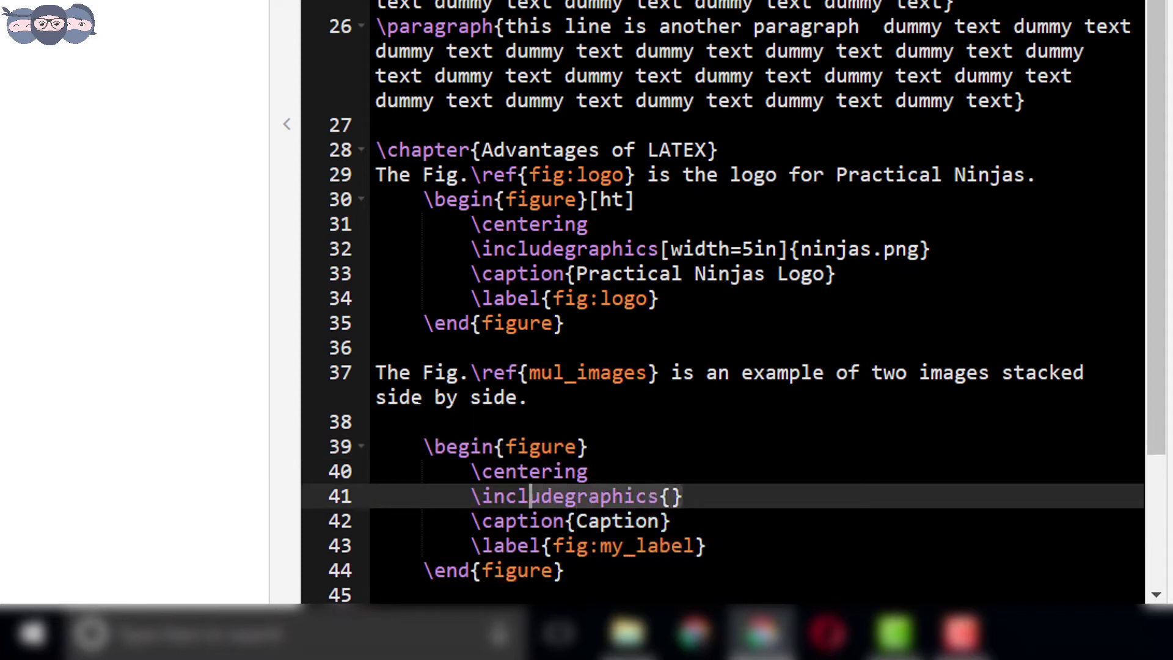
pyautogui.hotkey('shift', 'Left')
pyautogui.hotkey('shift', 'Left')
pyautogui.hotkey('shift', 'Left')
pyautogui.press('BackSpace')
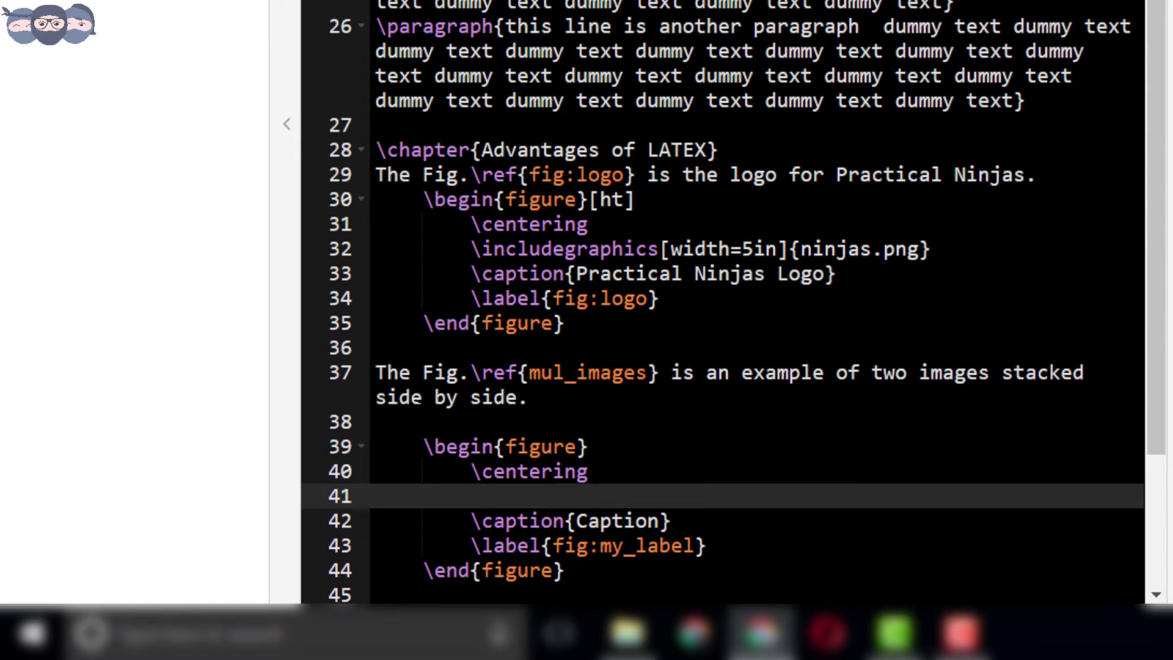
pyautogui.write('\\begib')
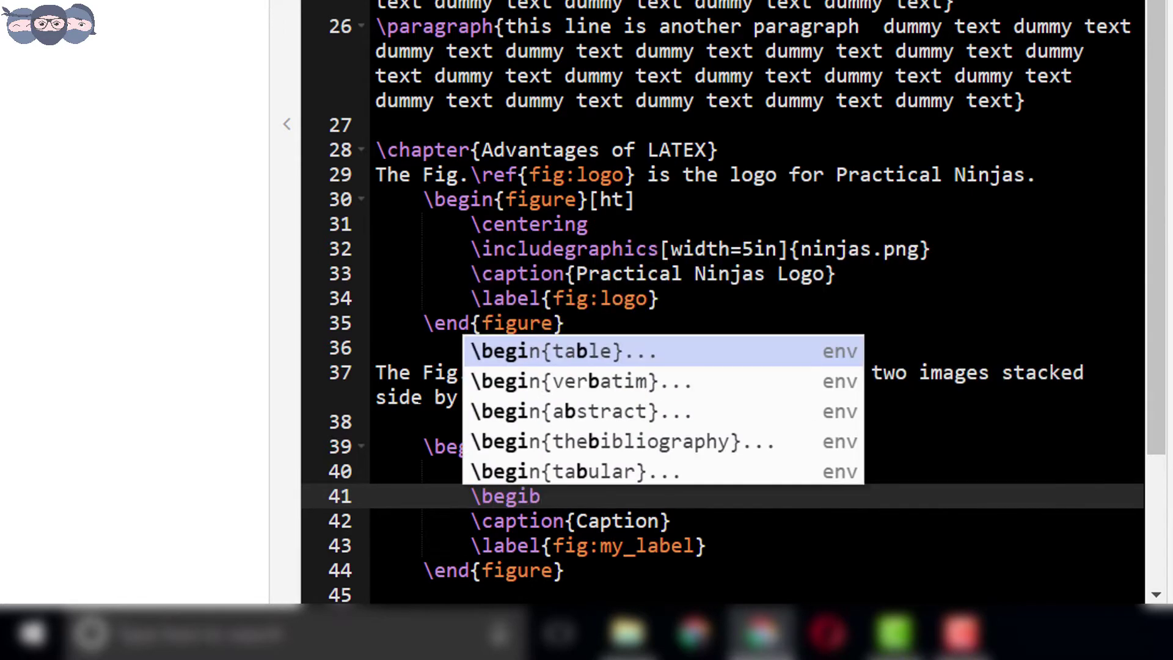
# - Insert a \begin{subfigure}{0.49\textwidth} … \end{subfigure} block below \centering, with a blank line inside
pyautogui.press('BackSpace')
pyautogui.write('n{subf')
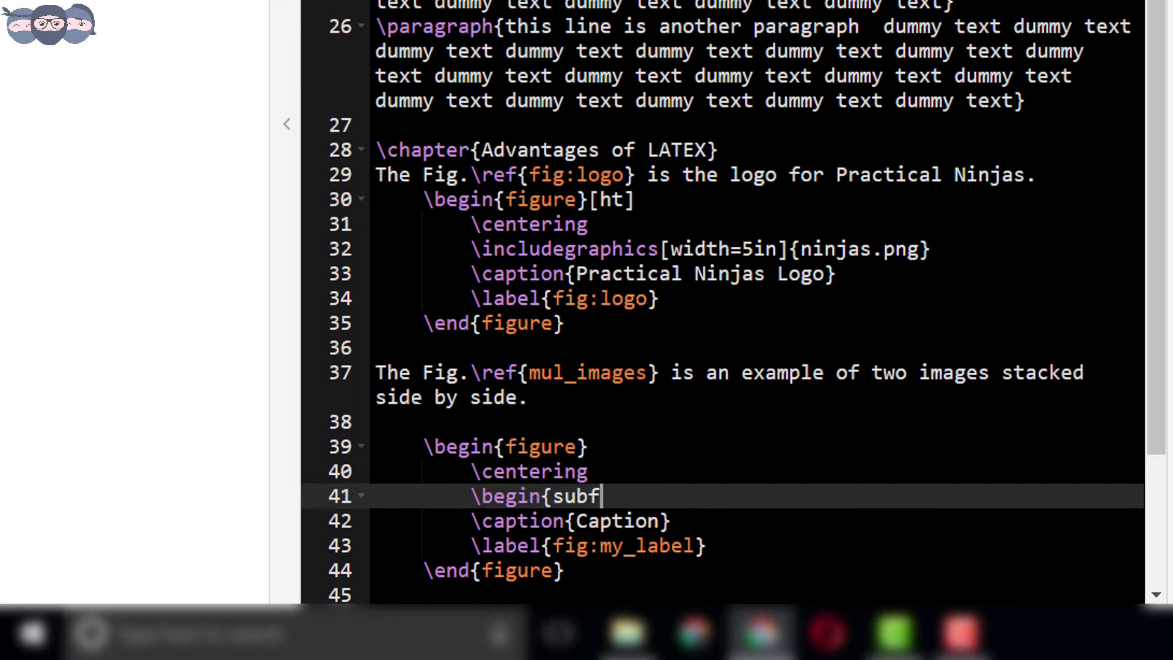
pyautogui.write('igure}{')
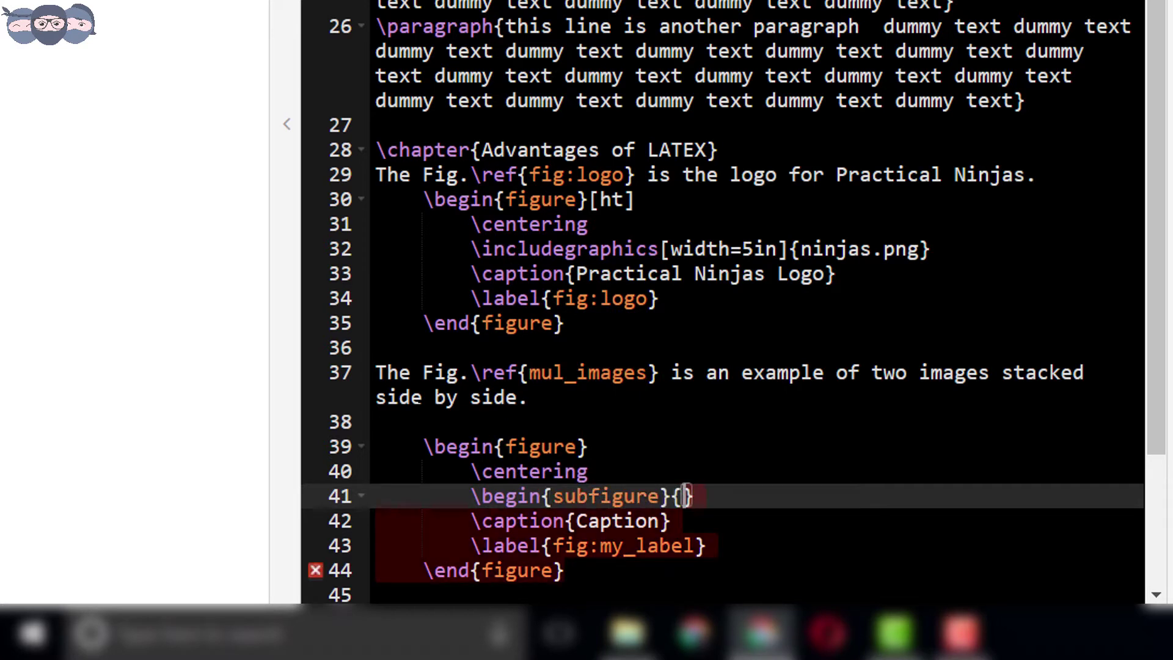
pyautogui.write('0.49')
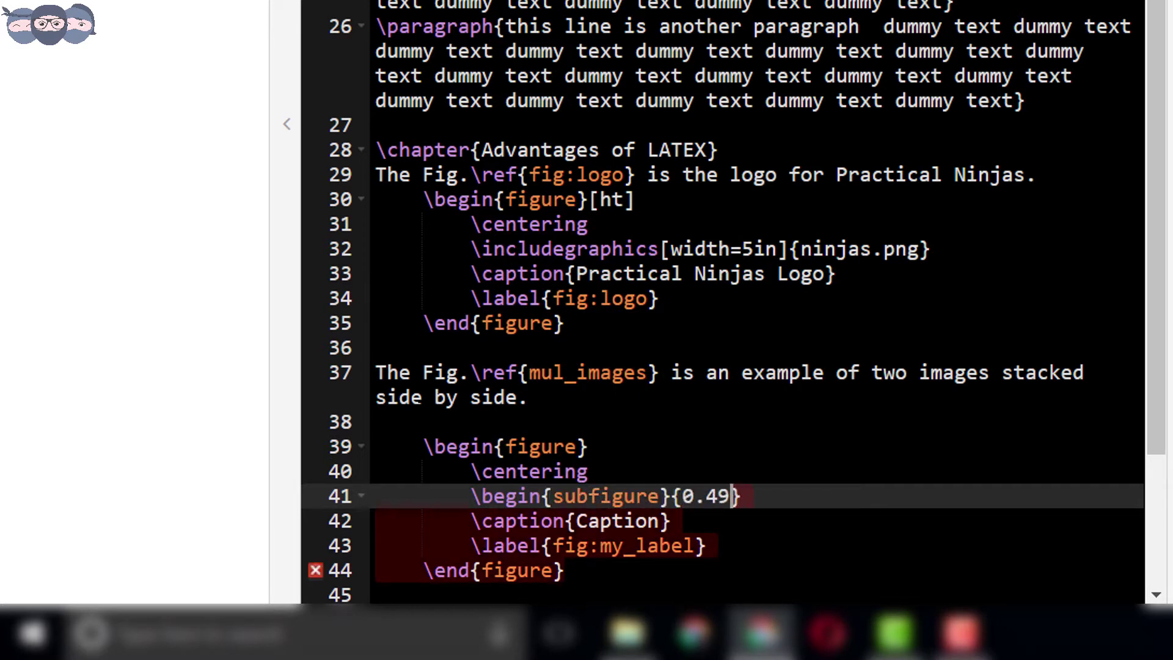
pyautogui.write('\\t')
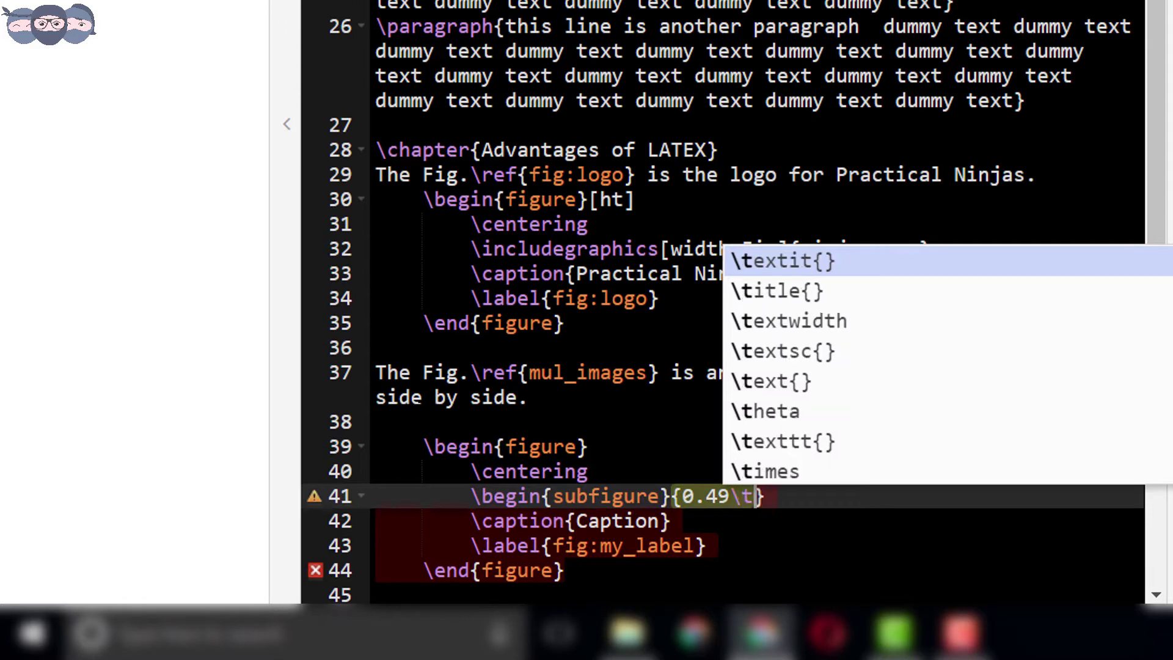
pyautogui.write('ext')
pyautogui.press('Down')
pyautogui.press('Return')
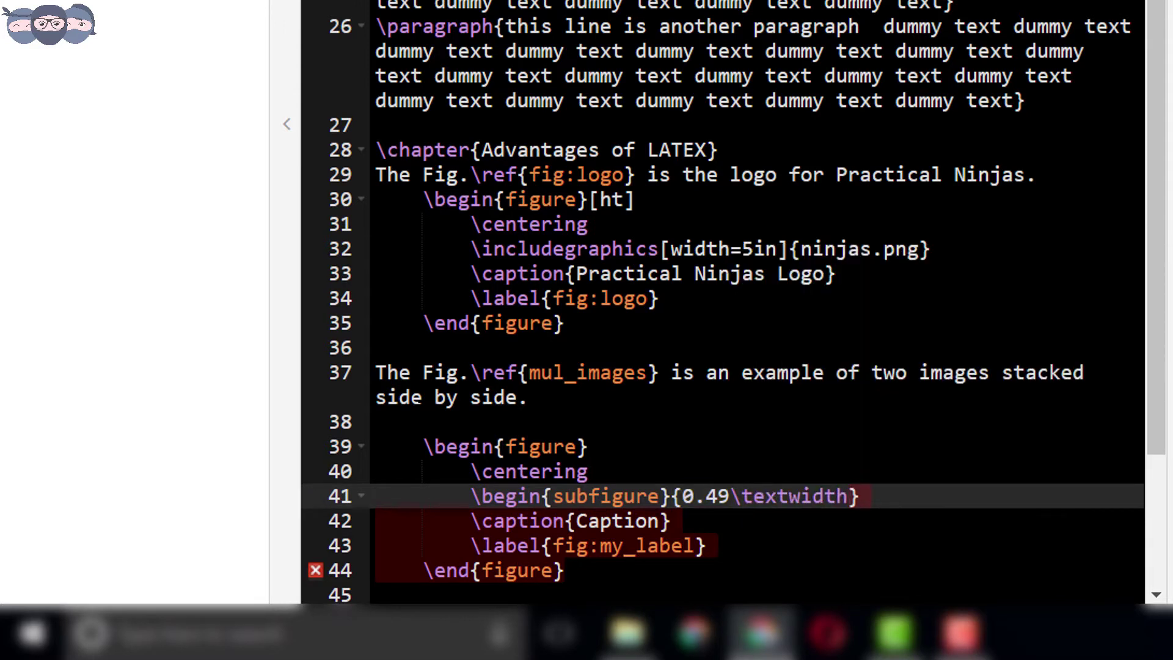
pyautogui.press('Right')
pyautogui.press('Return')
pyautogui.write('\\')
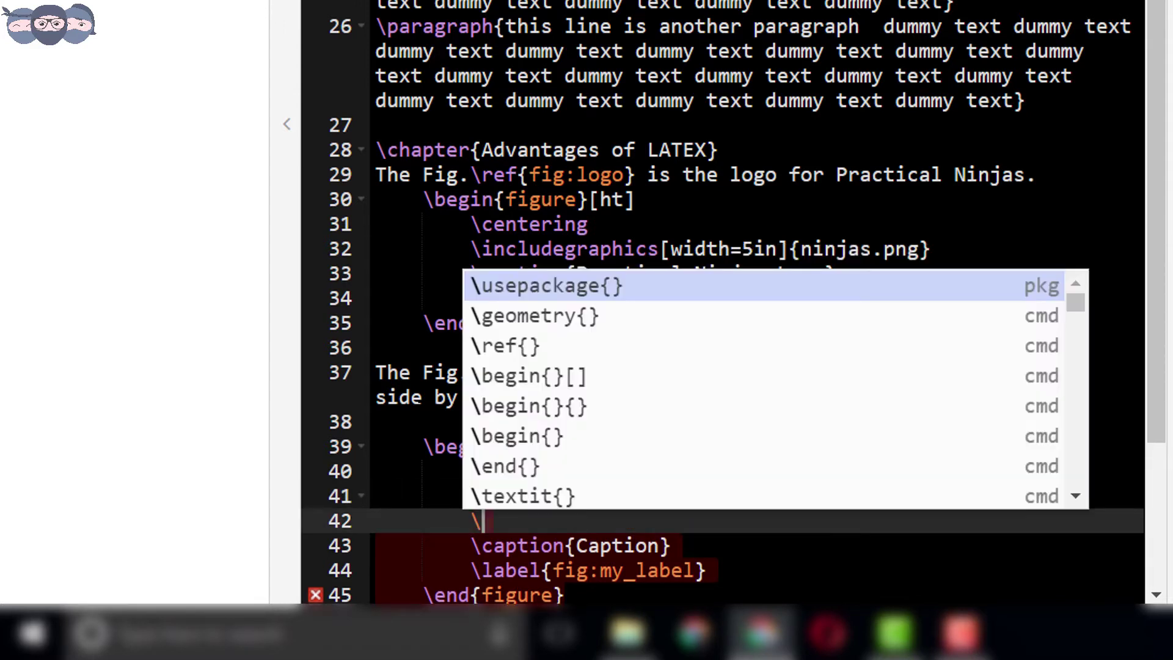
pyautogui.write('enf')
pyautogui.press('BackSpace')
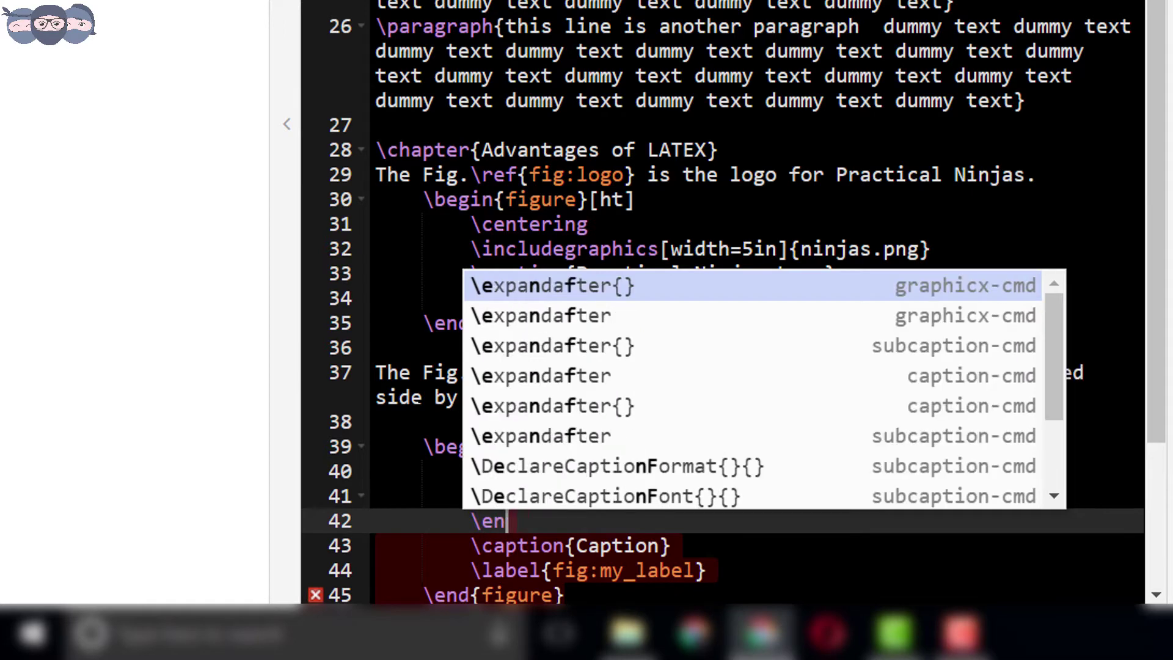
pyautogui.write('d{')
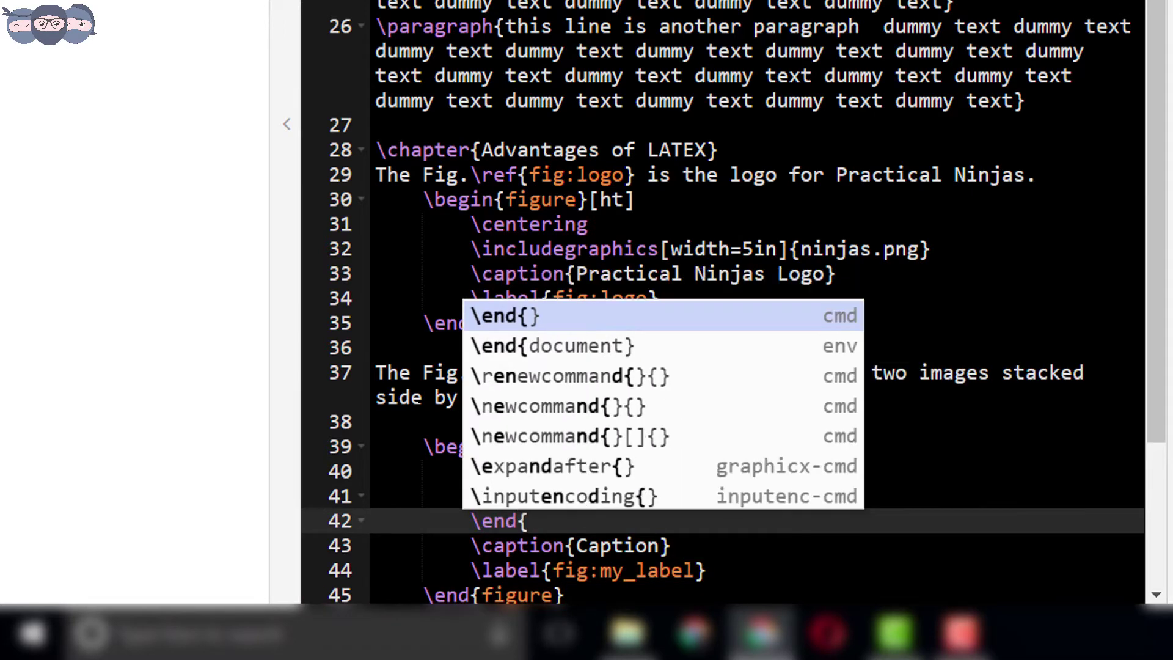
pyautogui.write('subfig')
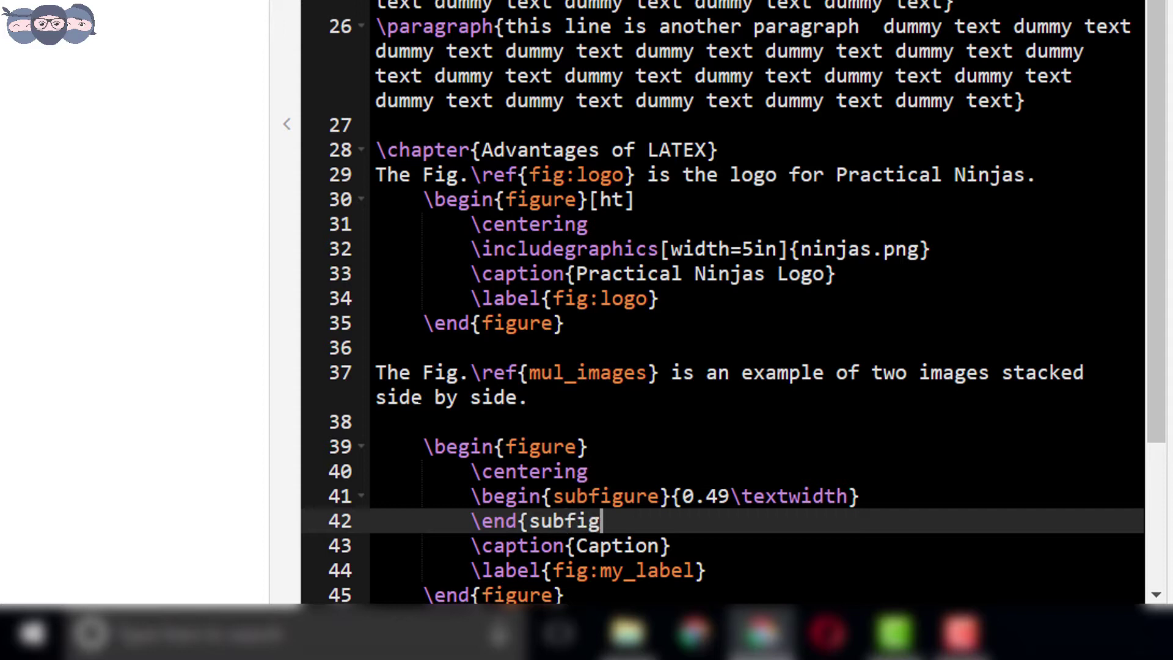
pyautogui.write('ure}')
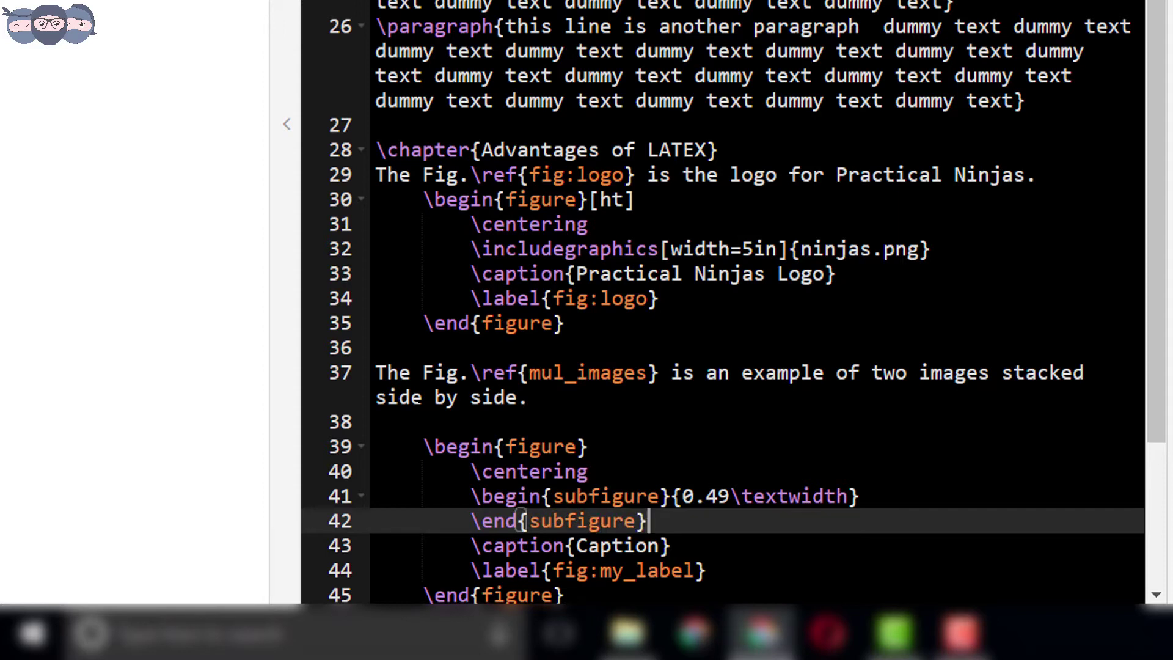
pyautogui.click(865, 496)
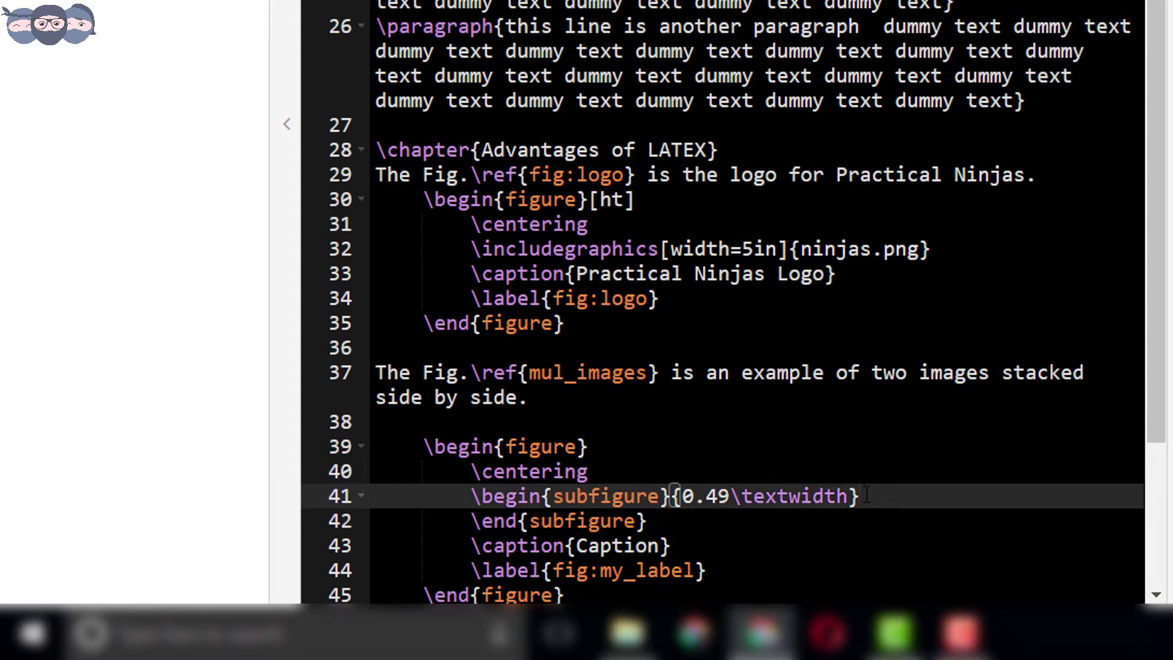
pyautogui.press('Return')
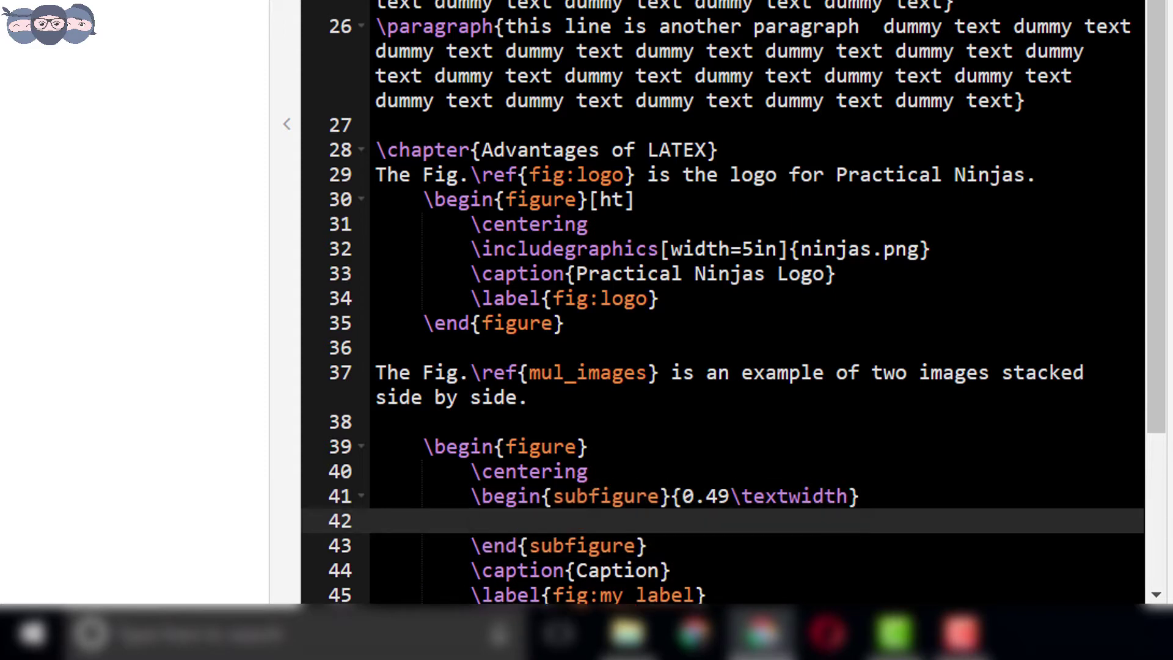
pyautogui.write('\\incl')
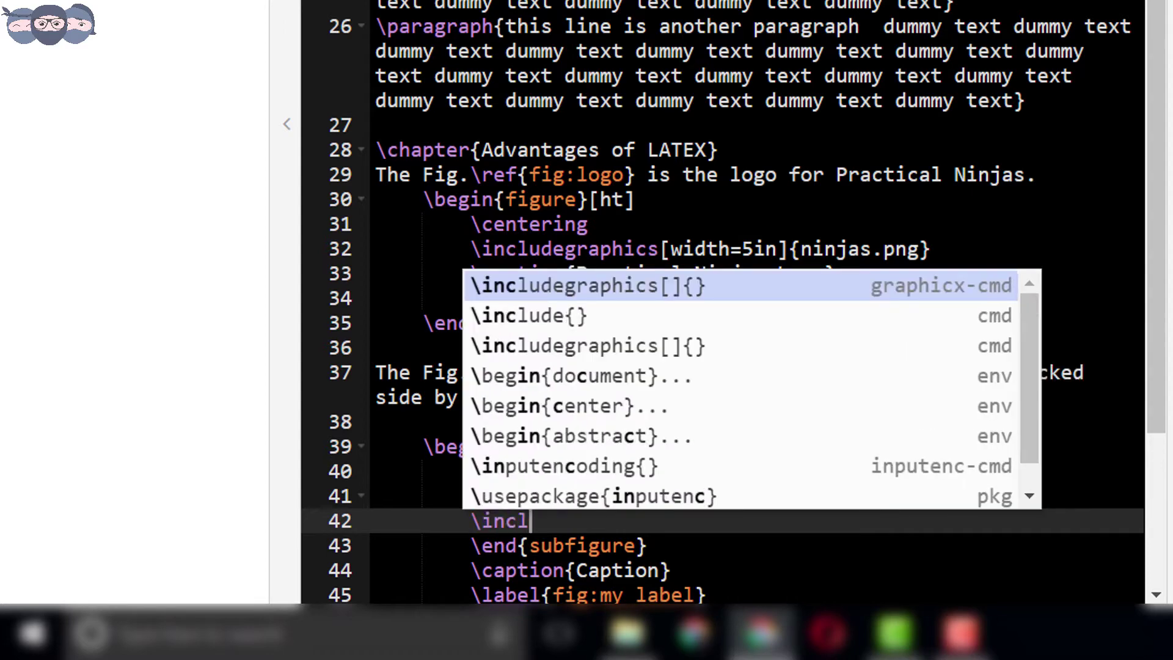
pyautogui.write('ude')
# - Add \includegraphics[width=0.4\linewidth]{ninjas.png}, caption 'figure 1' and label fig:first
pyautogui.press('Return')
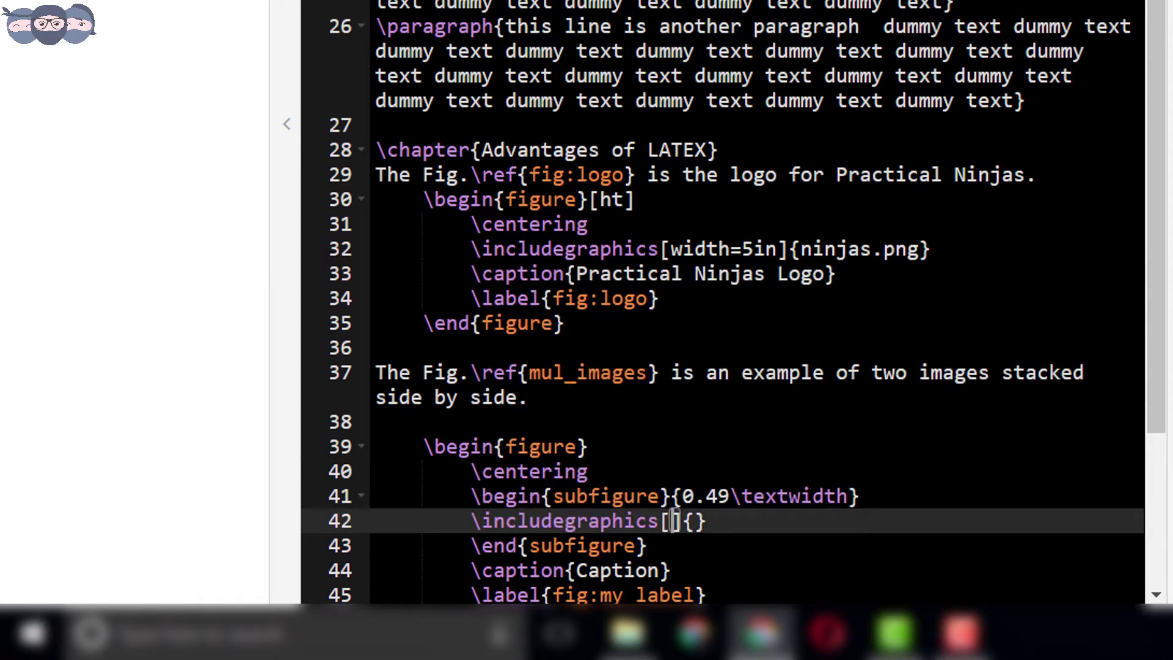
pyautogui.write('width')
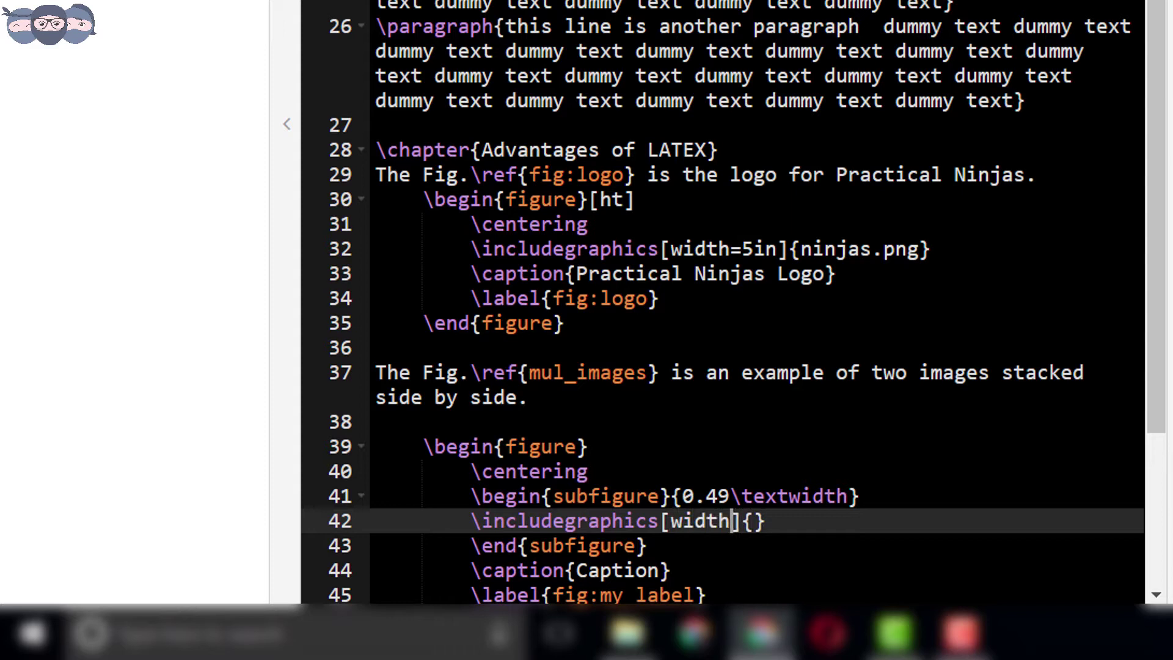
pyautogui.write('=0.')
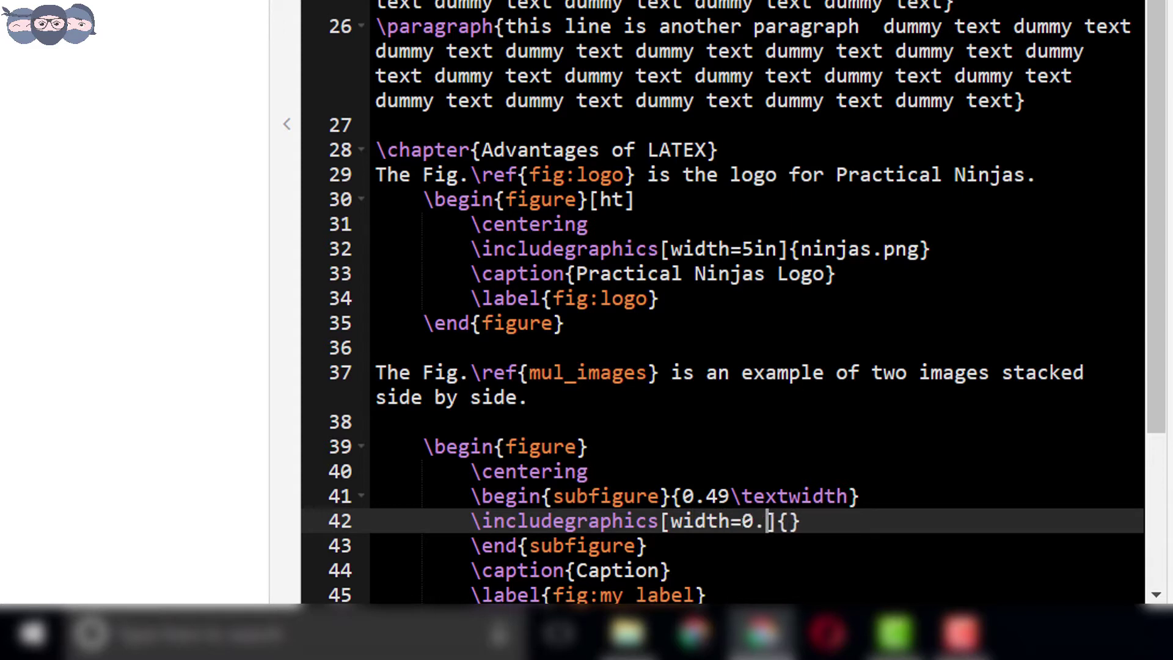
pyautogui.write('4\\lin')
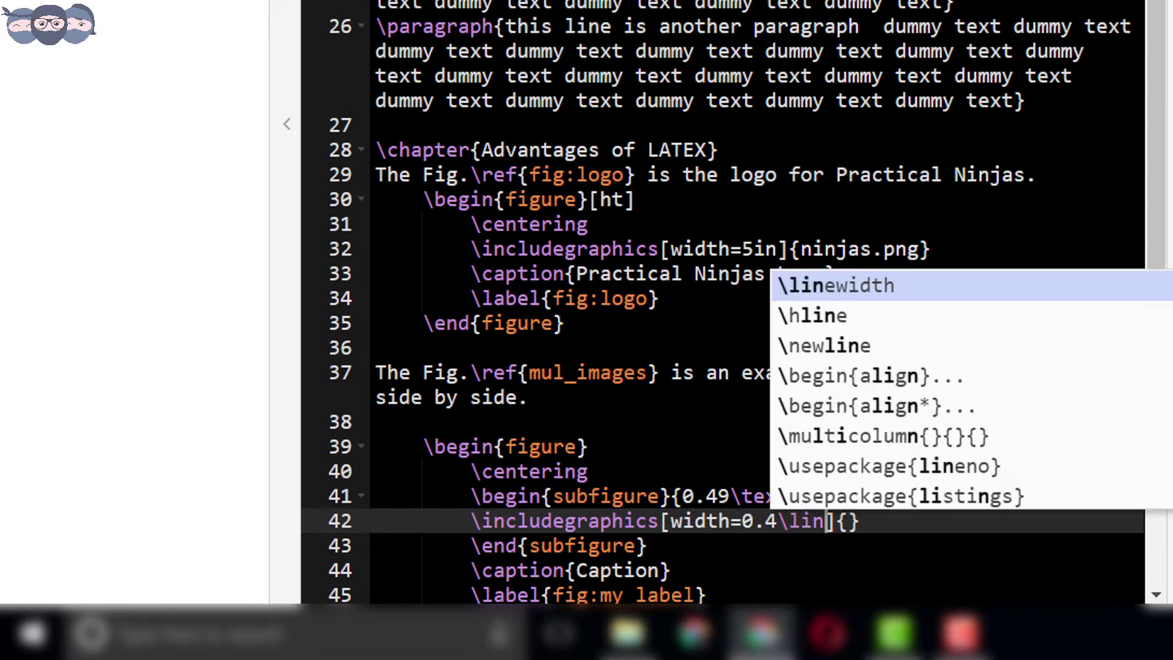
pyautogui.write('e')
pyautogui.press('Return')
pyautogui.press('Right')
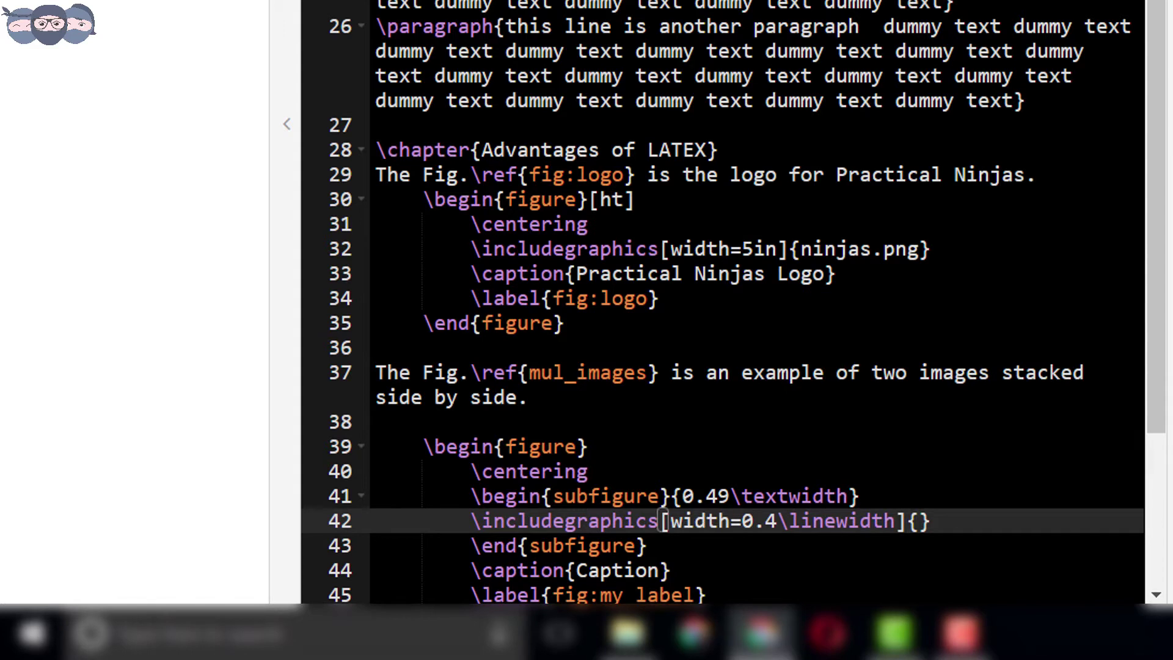
pyautogui.press('Right')
pyautogui.write('ninja')
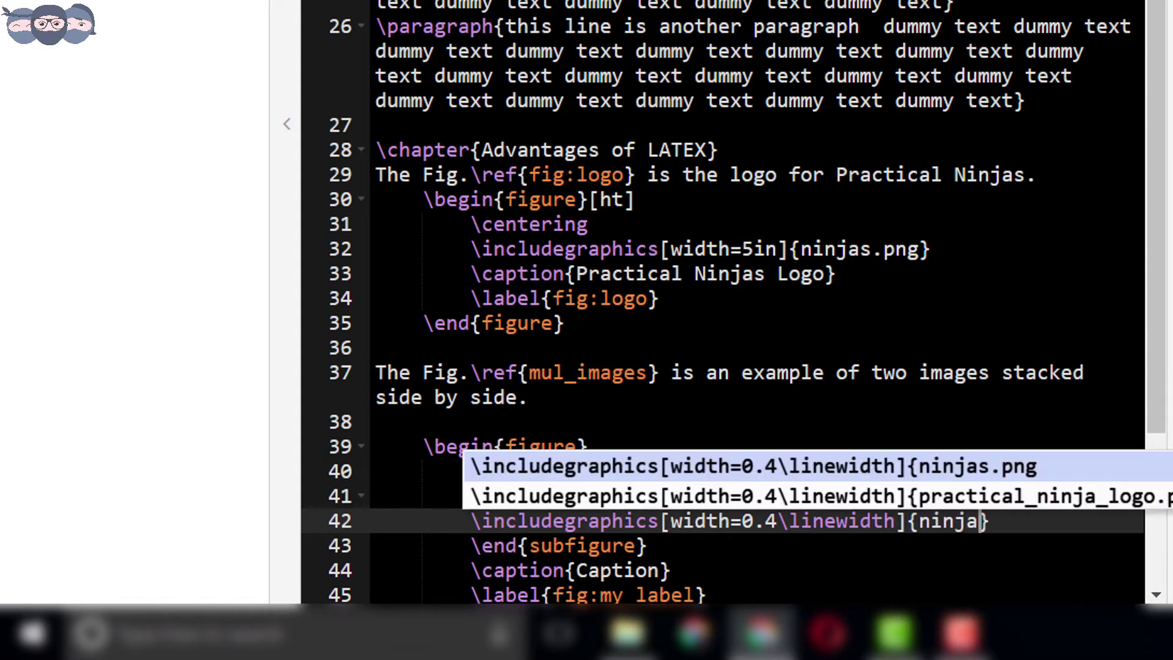
pyautogui.write('s.png')
pyautogui.press('Right')
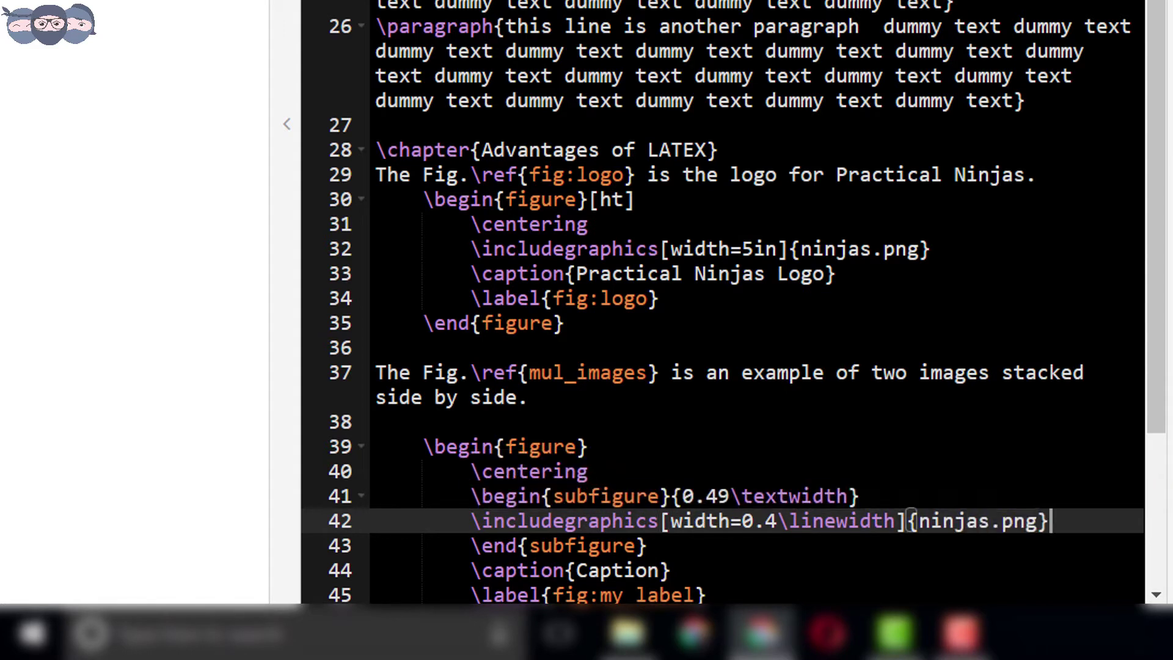
pyautogui.press('Return')
pyautogui.write('\\captio')
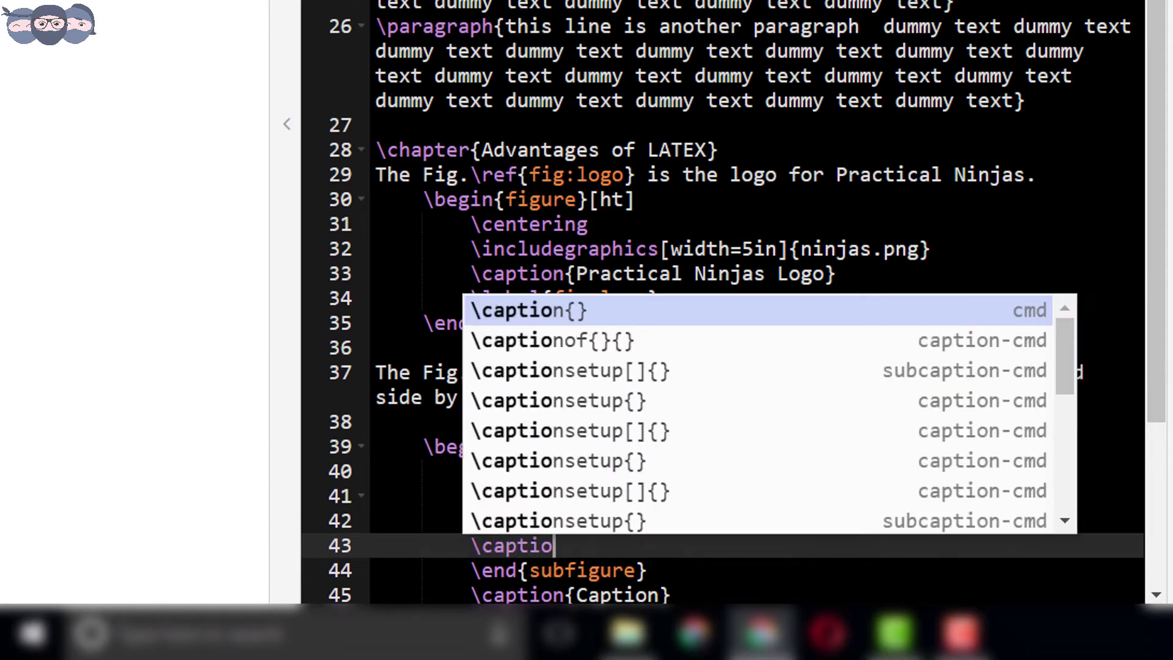
pyautogui.write('n{f')
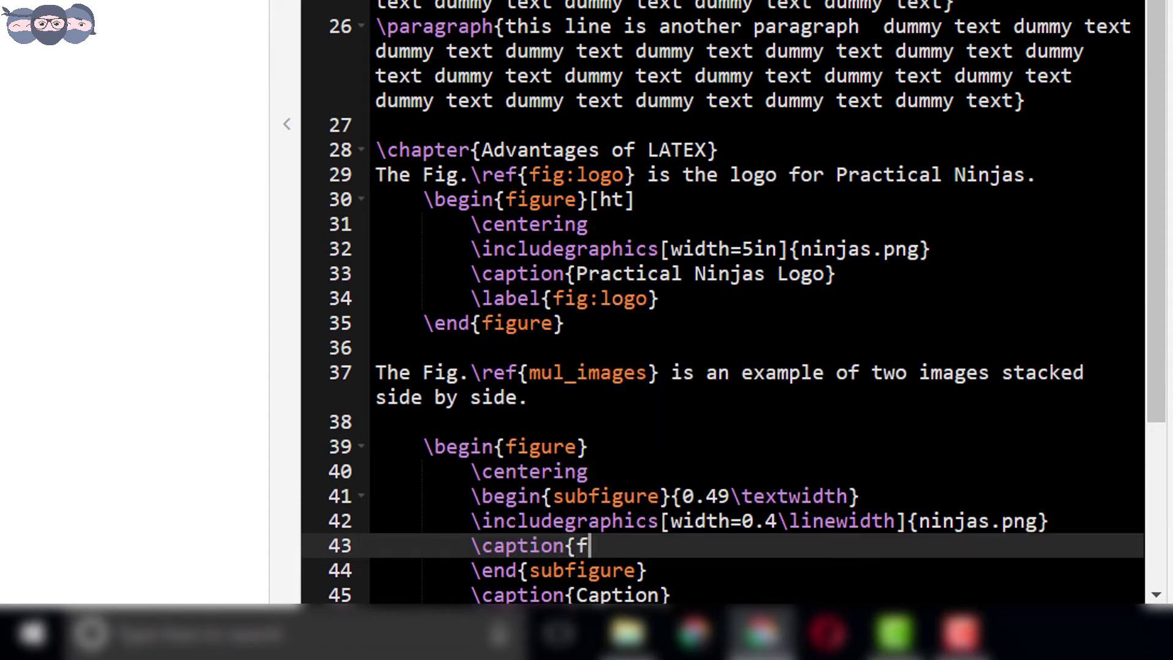
pyautogui.write('igure 1}')
pyautogui.press('Return')
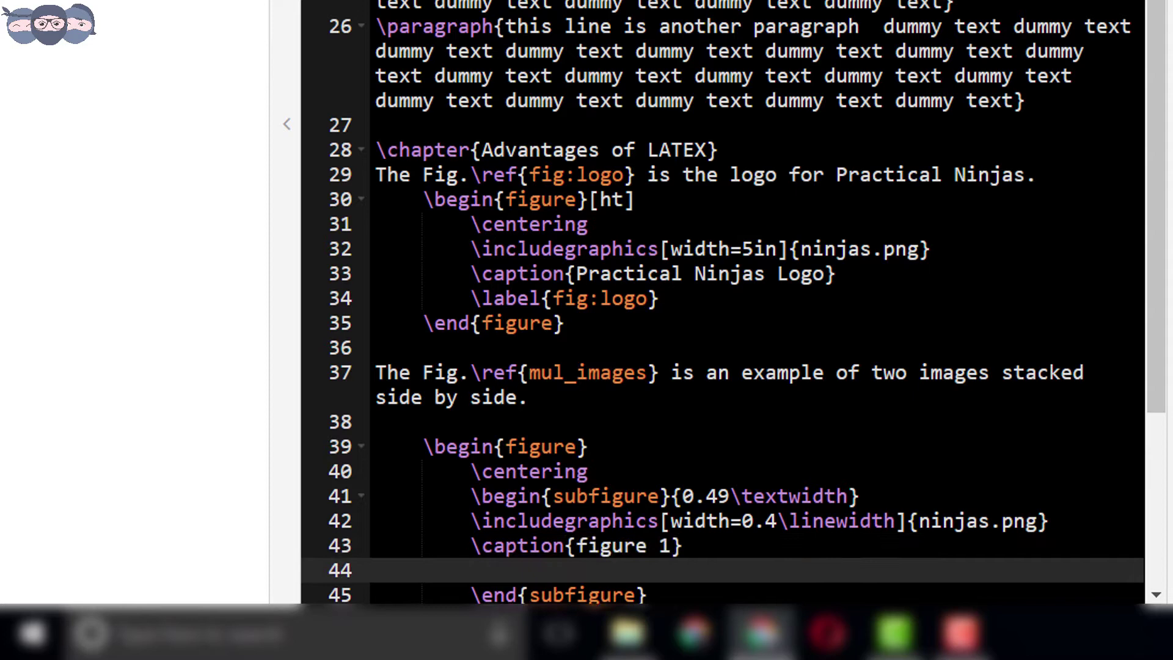
pyautogui.write('\\label{fi')
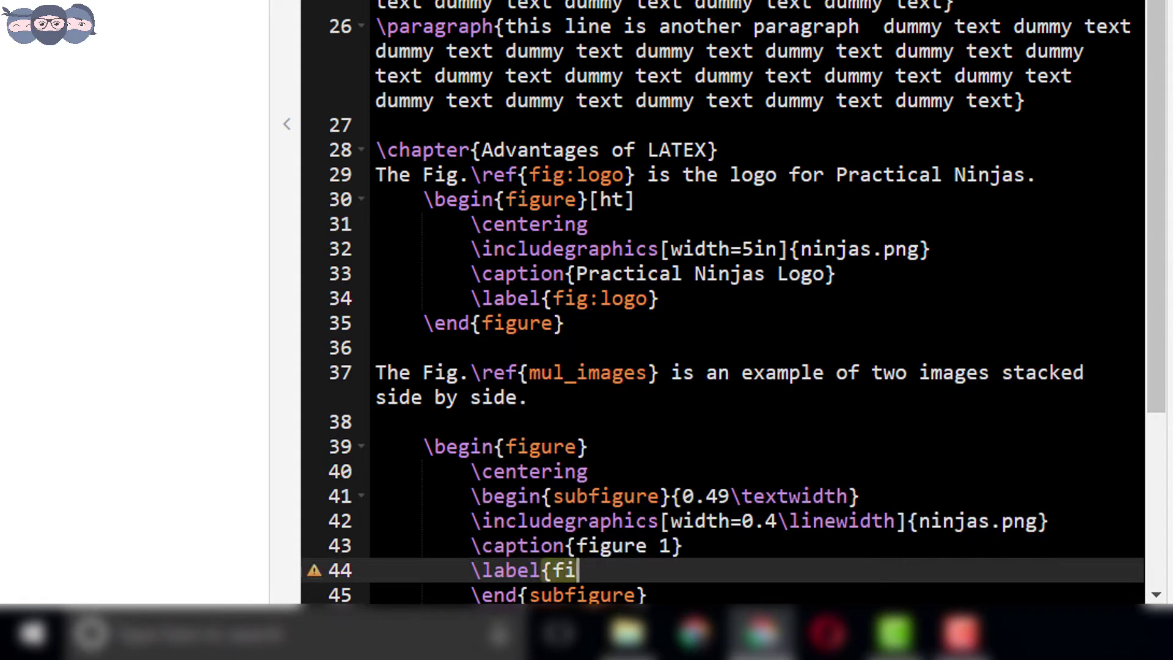
pyautogui.write('g:first')
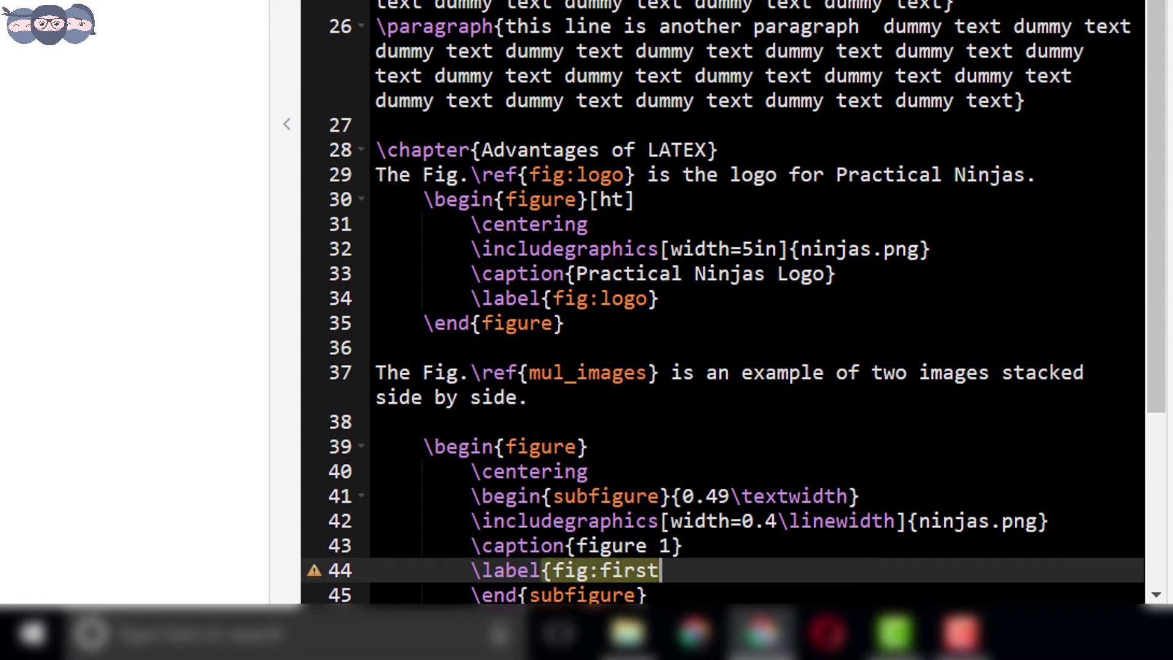
pyautogui.write('}')
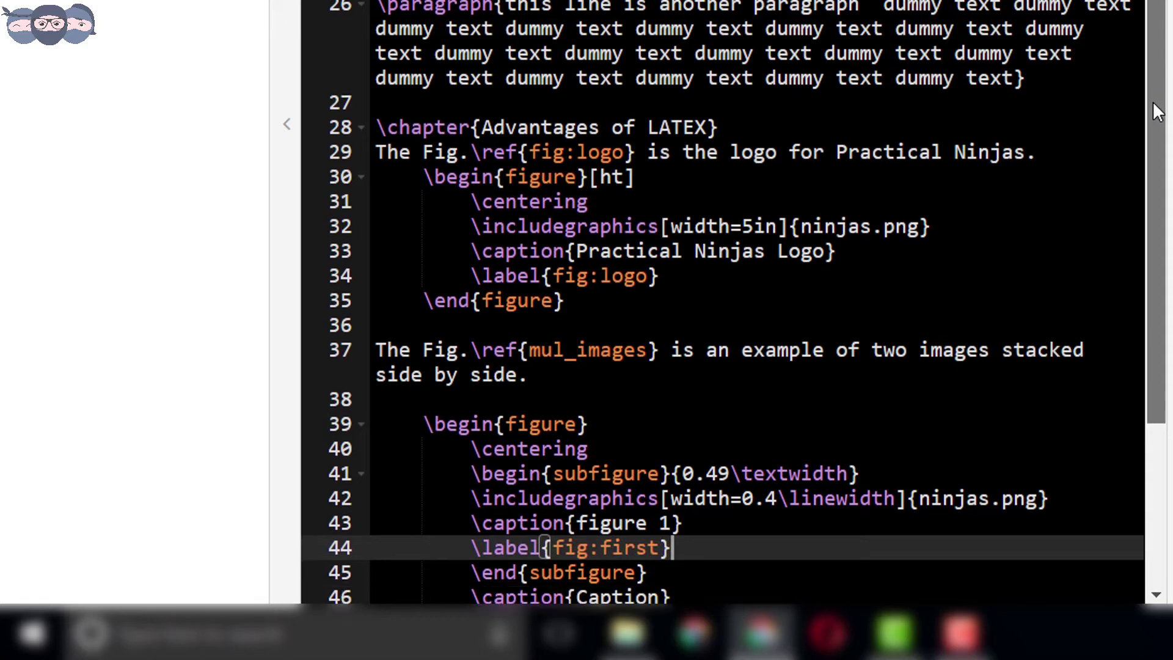
pyautogui.moveTo(1157, 218); pyautogui.dragTo(1162, 321)
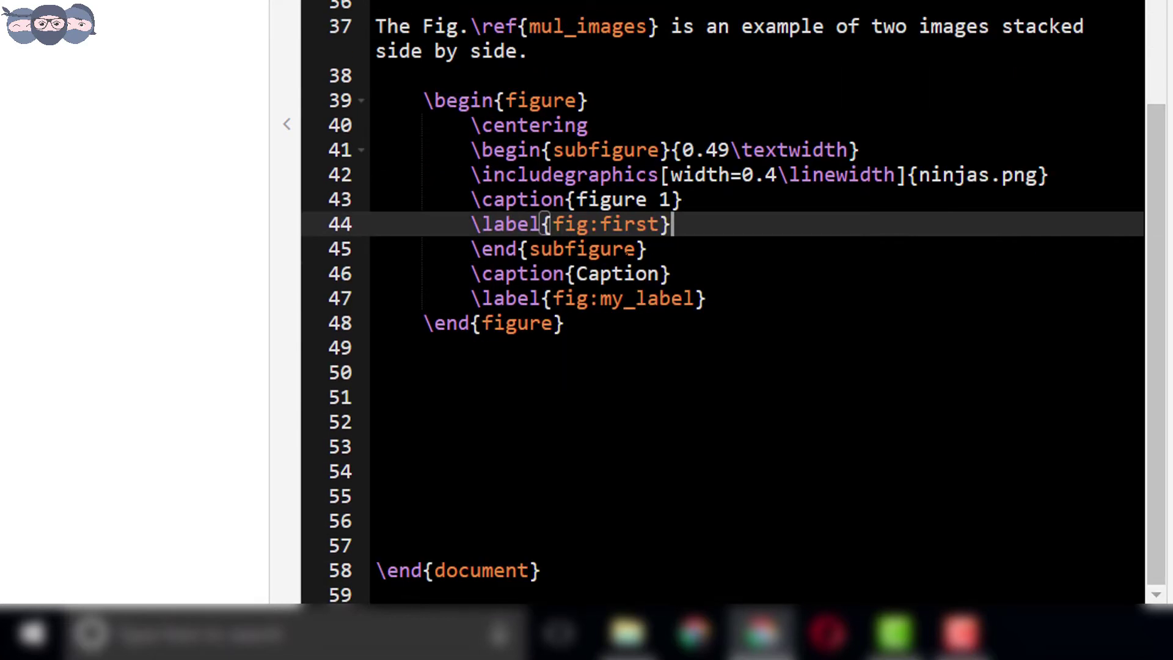
# - Copy the first subfigure block and paste it on a new line below itself
pyautogui.moveTo(375, 268); pyautogui.dragTo(471, 150)
pyautogui.rightClick(473, 151)
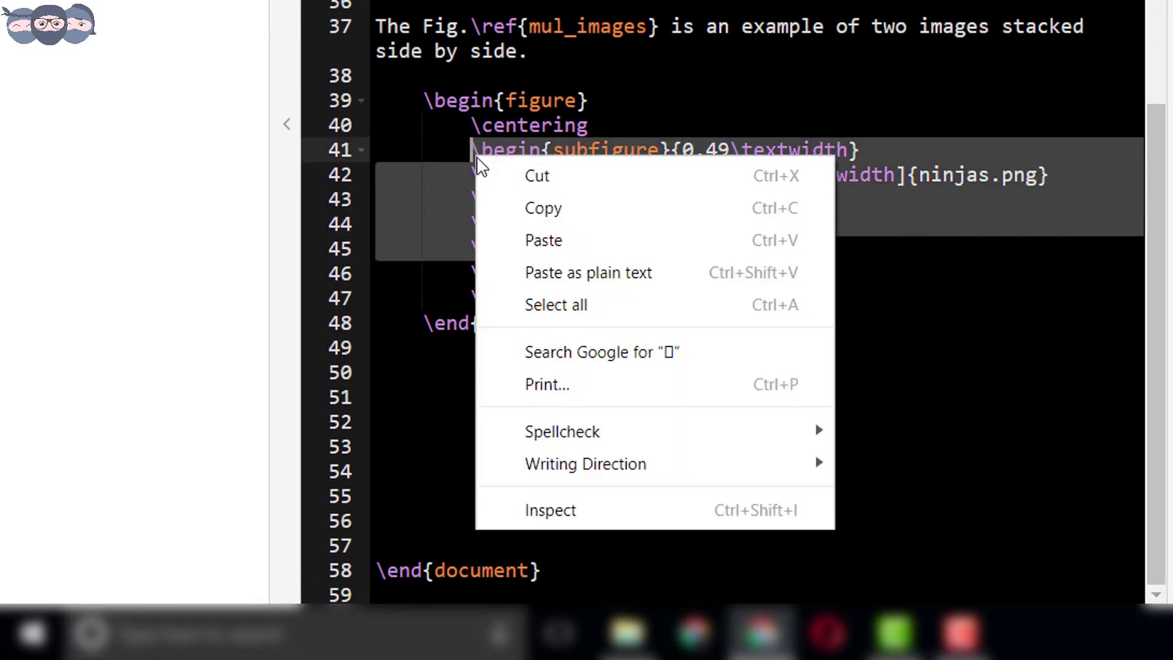
pyautogui.click(541, 211)
pyautogui.click(678, 256)
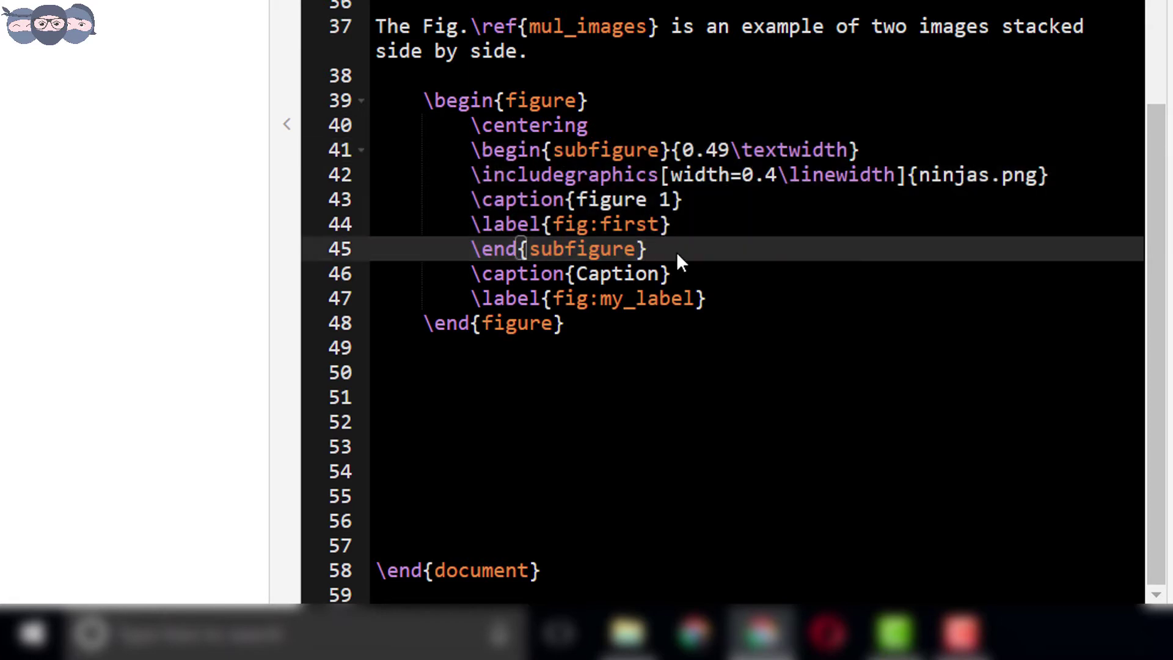
pyautogui.press('Return')
pyautogui.rightClick(471, 273)
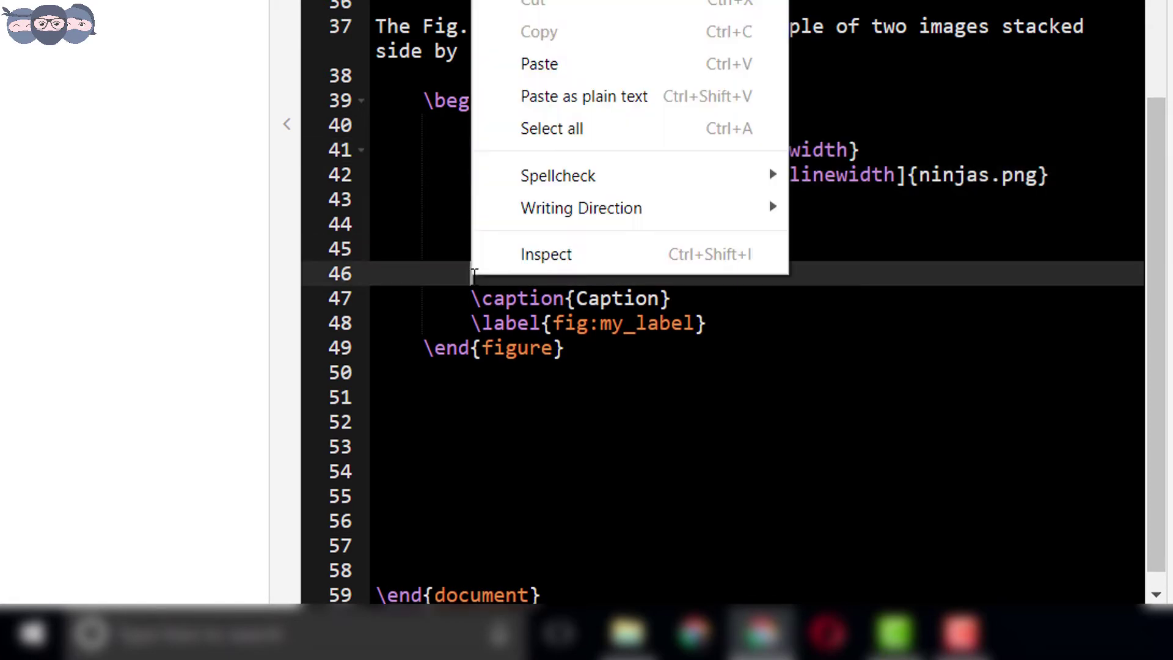
pyautogui.click(513, 63)
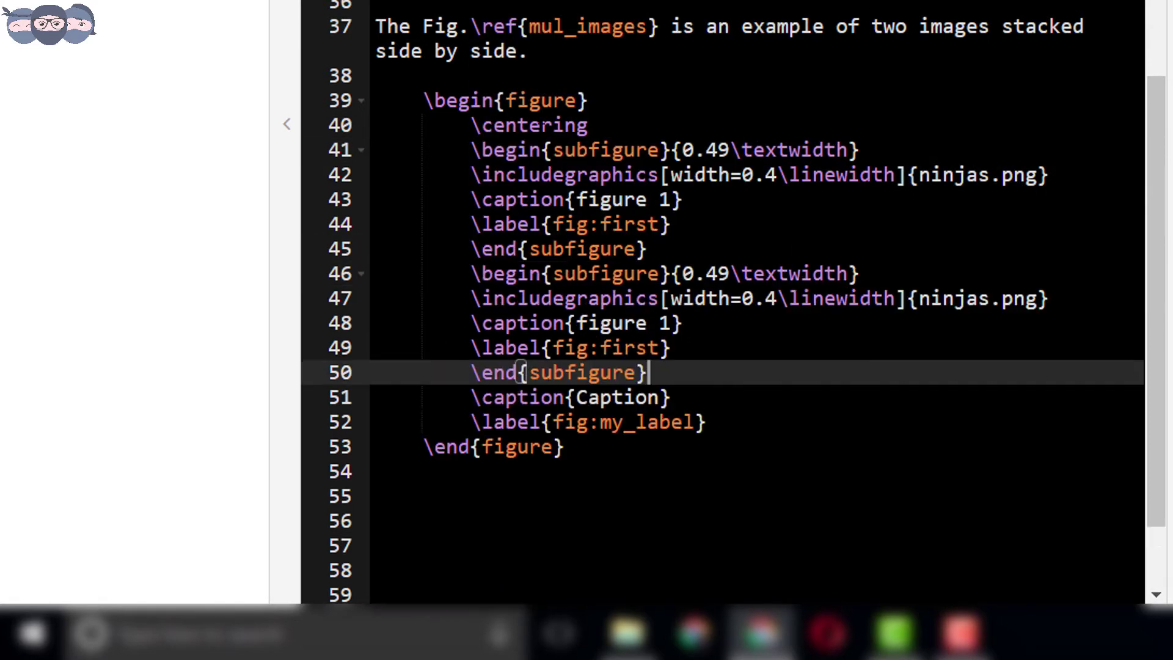
# - Change the copy to caption 'figure 2' and label fig:second, and the outer label to mul_images
pyautogui.click(676, 323)
pyautogui.press('BackSpace')
pyautogui.write('2')
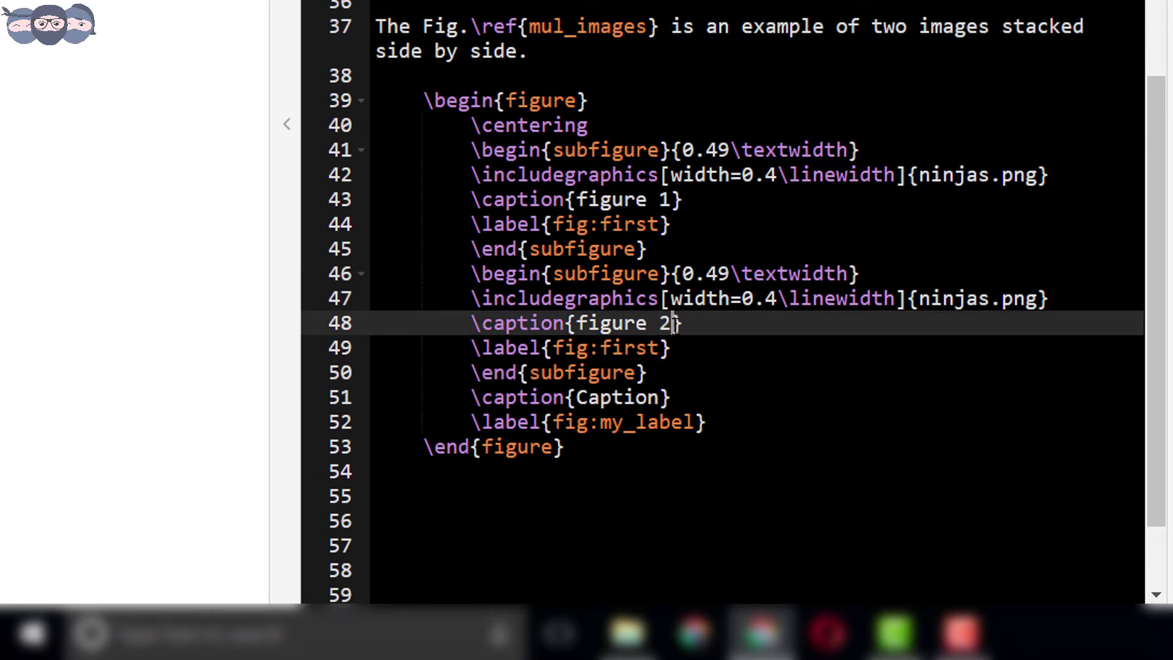
pyautogui.click(662, 348)
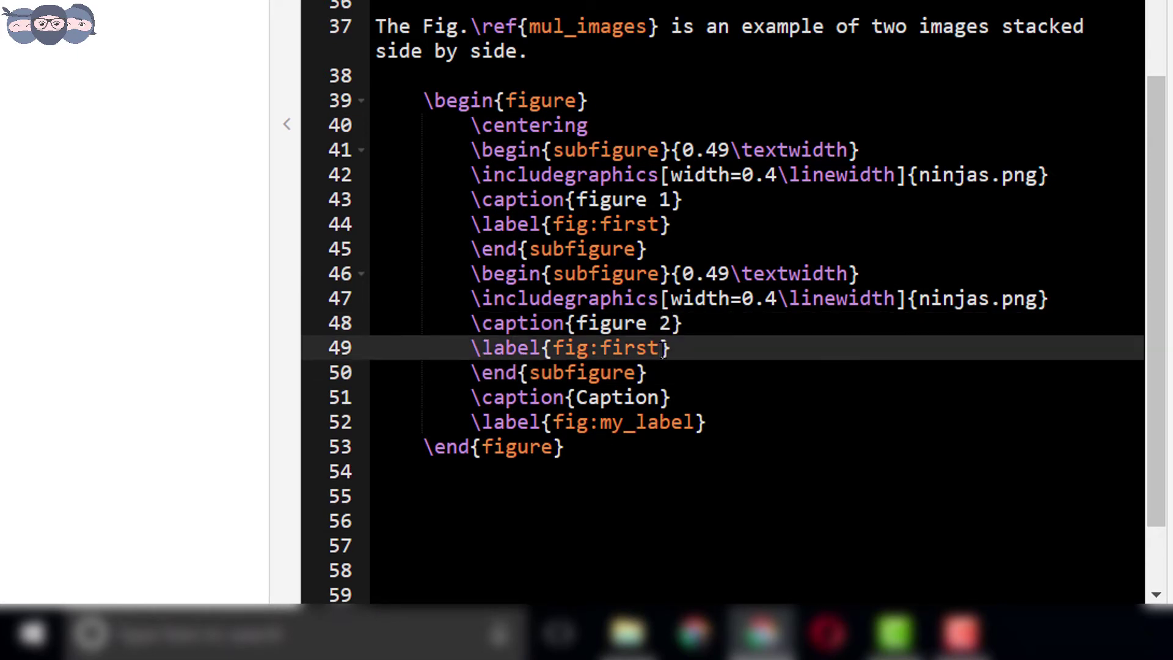
pyautogui.press('BackSpace')
pyautogui.press('BackSpace')
pyautogui.press('BackSpace')
pyautogui.press('BackSpace')
pyautogui.press('BackSpace')
pyautogui.write('seco')
pyautogui.write('nd')
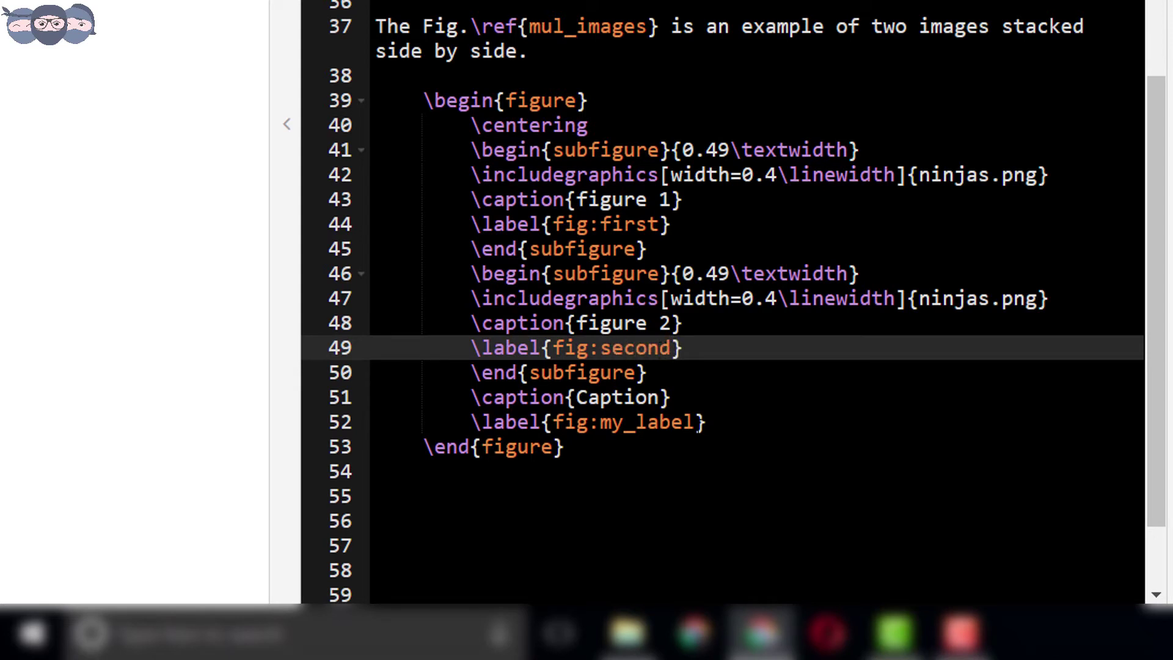
pyautogui.moveTo(705, 422); pyautogui.dragTo(554, 421)
pyautogui.write('mul')
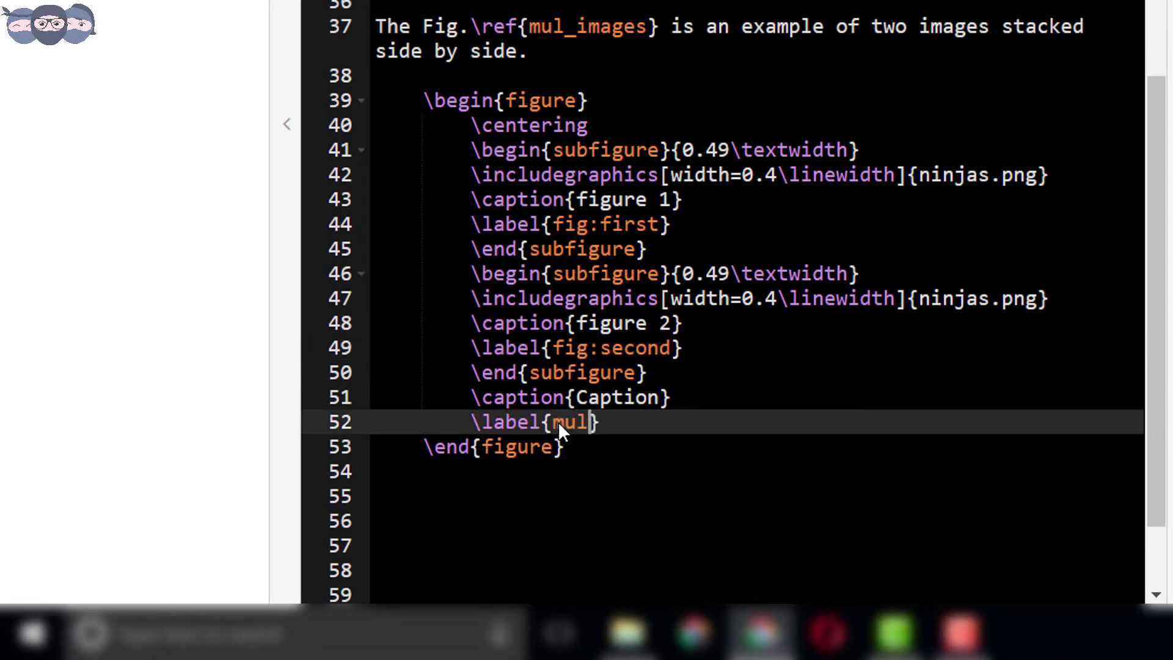
pyautogui.write('_imag')
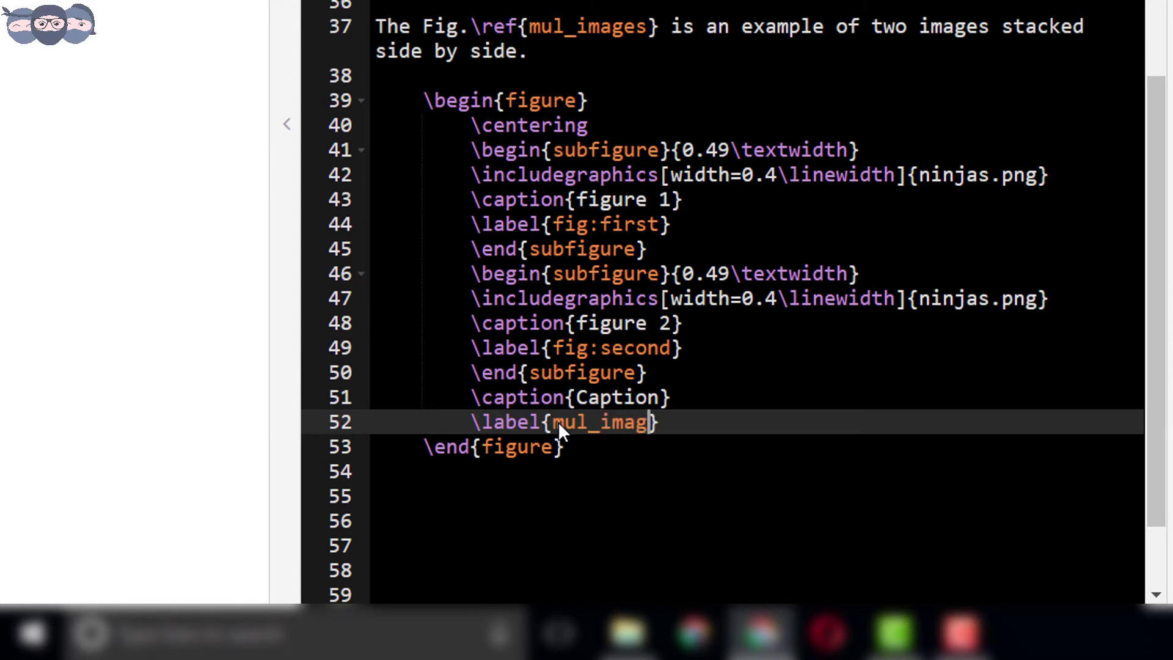
pyautogui.write('es')
# - Recompile so the preview shows Figure 1.2 with subfigures (a) and (b)
pyautogui.click(740, 103)
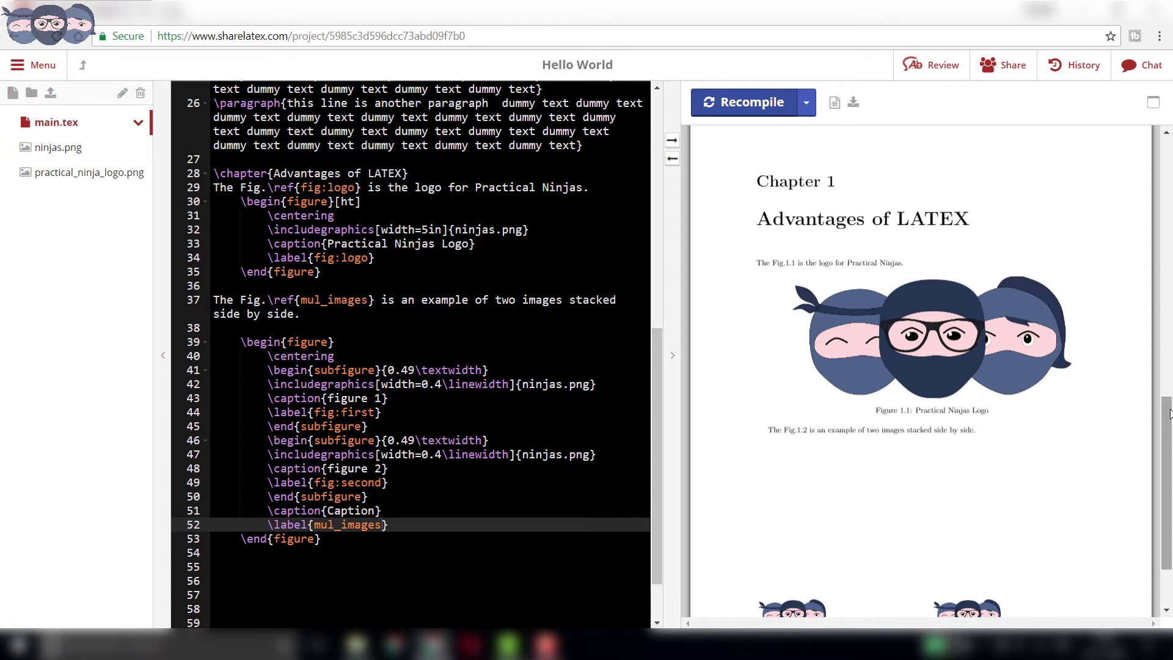
pyautogui.moveTo(1170, 415); pyautogui.dragTo(1170, 456)
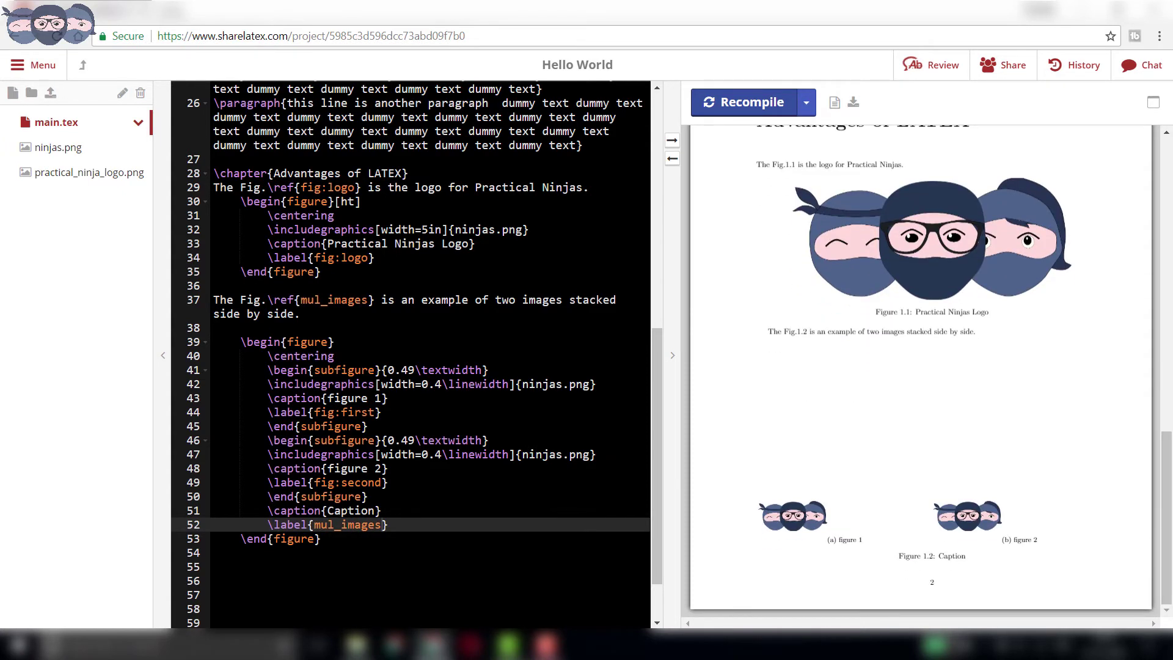
# - Copy \centering into both subfigures, right after each \begin{subfigure} line, and recompile
pyautogui.doubleClick(307, 356)
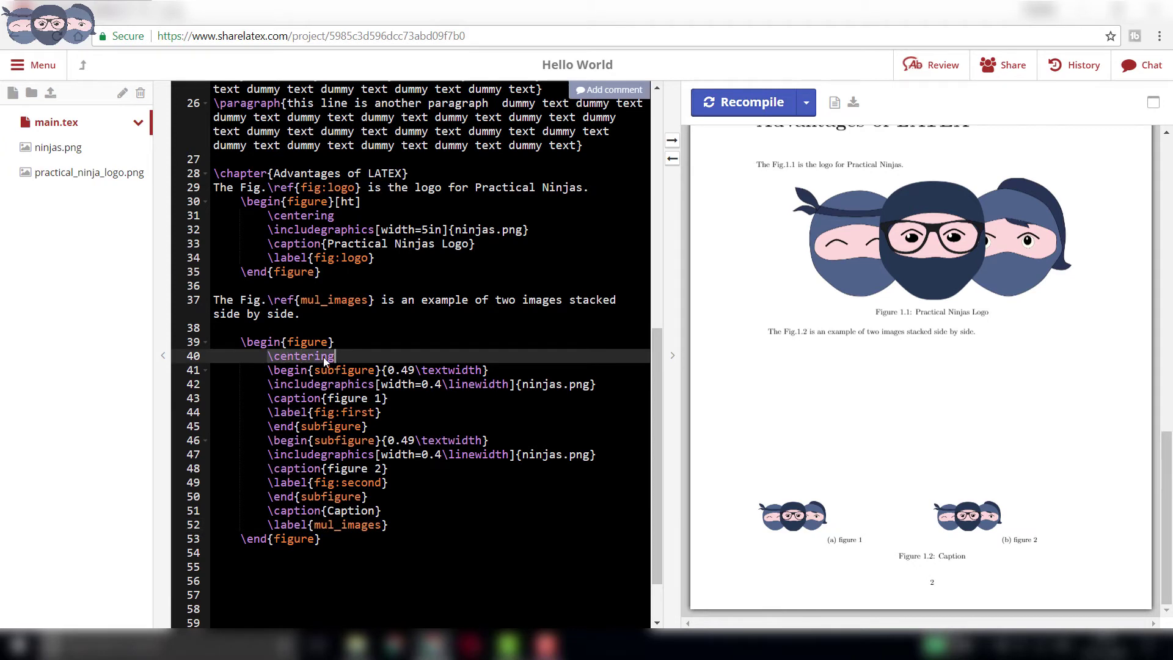
pyautogui.rightClick(312, 350)
pyautogui.click(344, 383)
pyautogui.click(493, 370)
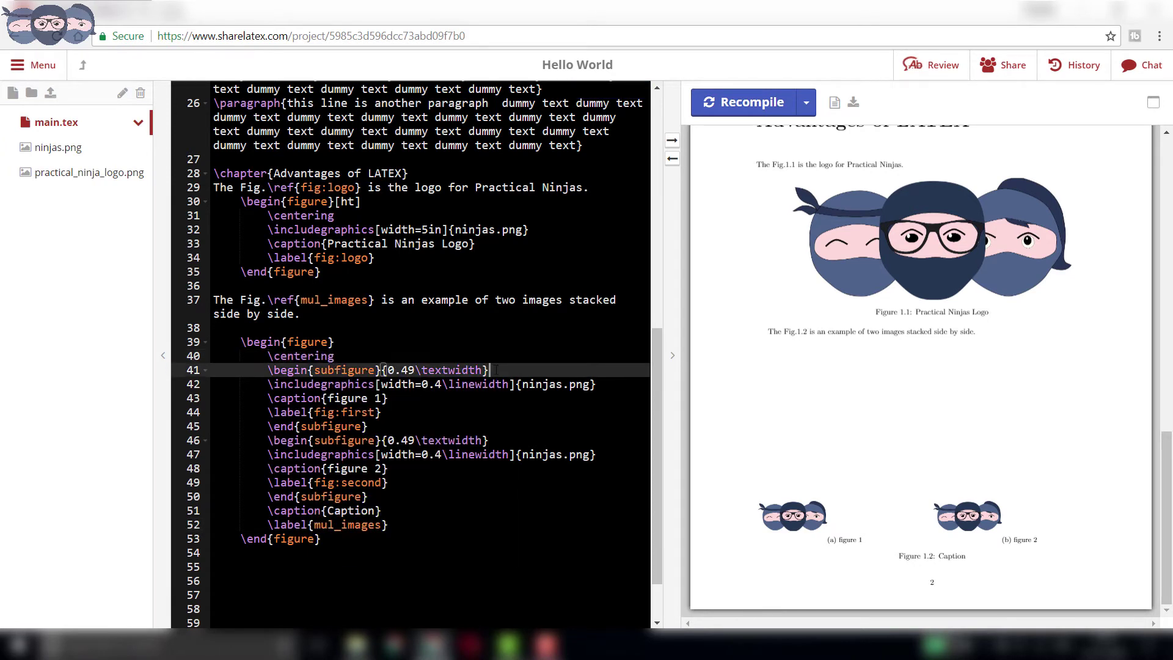
pyautogui.press('Return')
pyautogui.hotkey('ctrl', 'v')
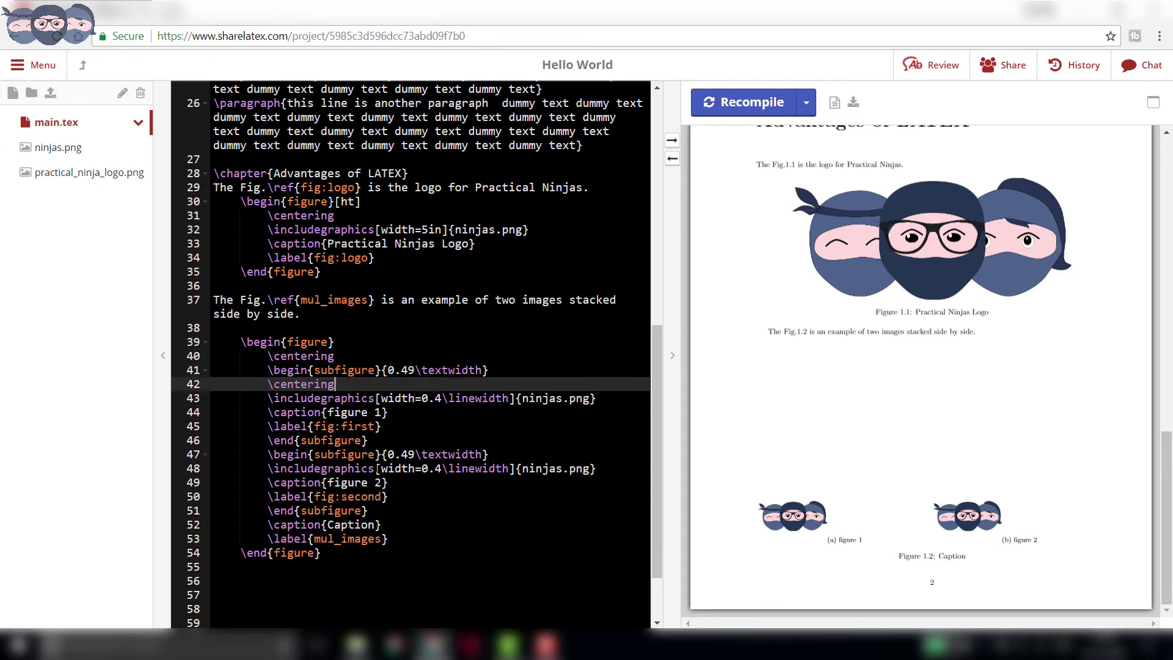
pyautogui.click(502, 457)
pyautogui.press('Return')
pyautogui.hotkey('ctrl', 'v')
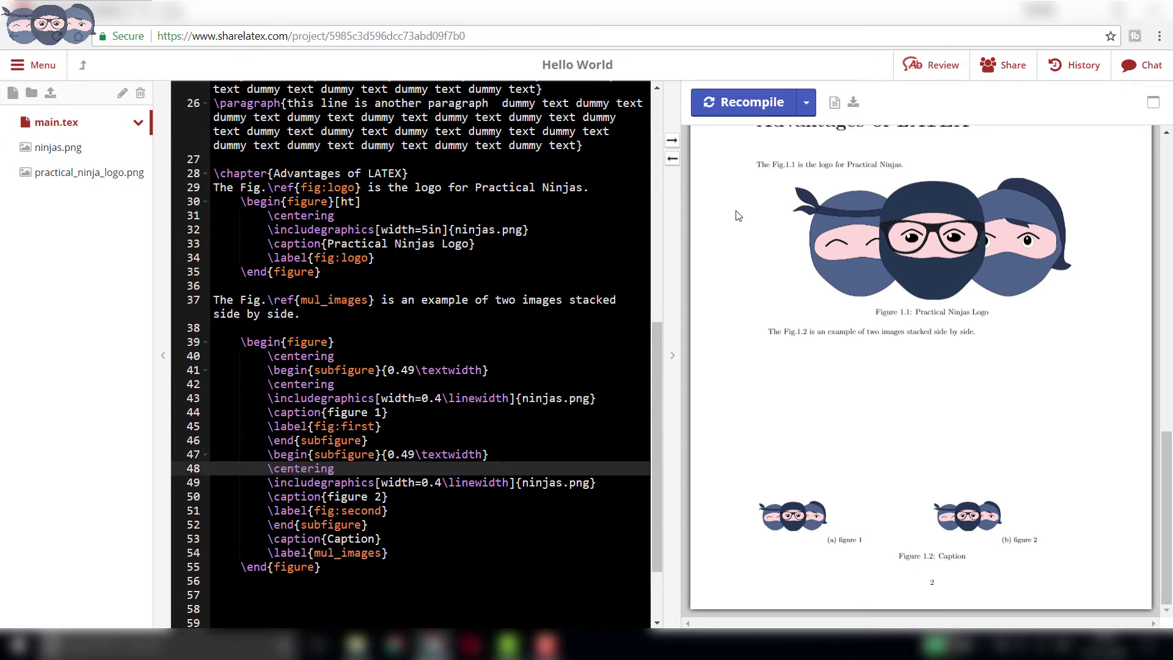
pyautogui.click(771, 104)
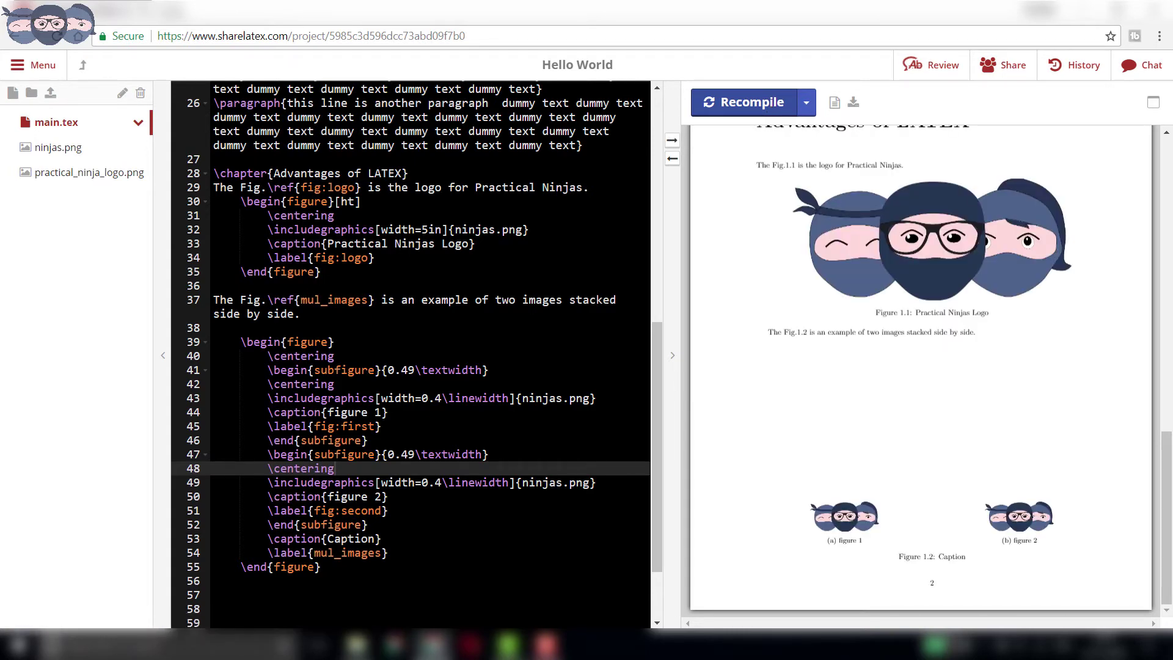
# - Add the [ht] placement option to \begin{figure} on line 39 and recompile
pyautogui.click(334, 342)
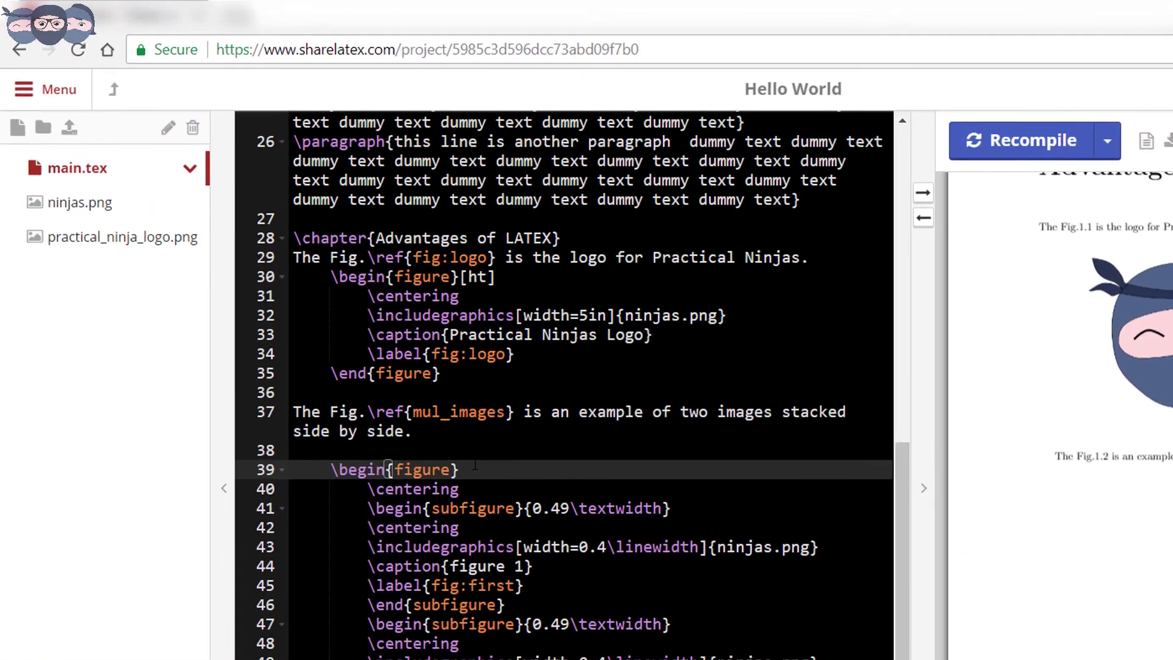
pyautogui.write('[ht')
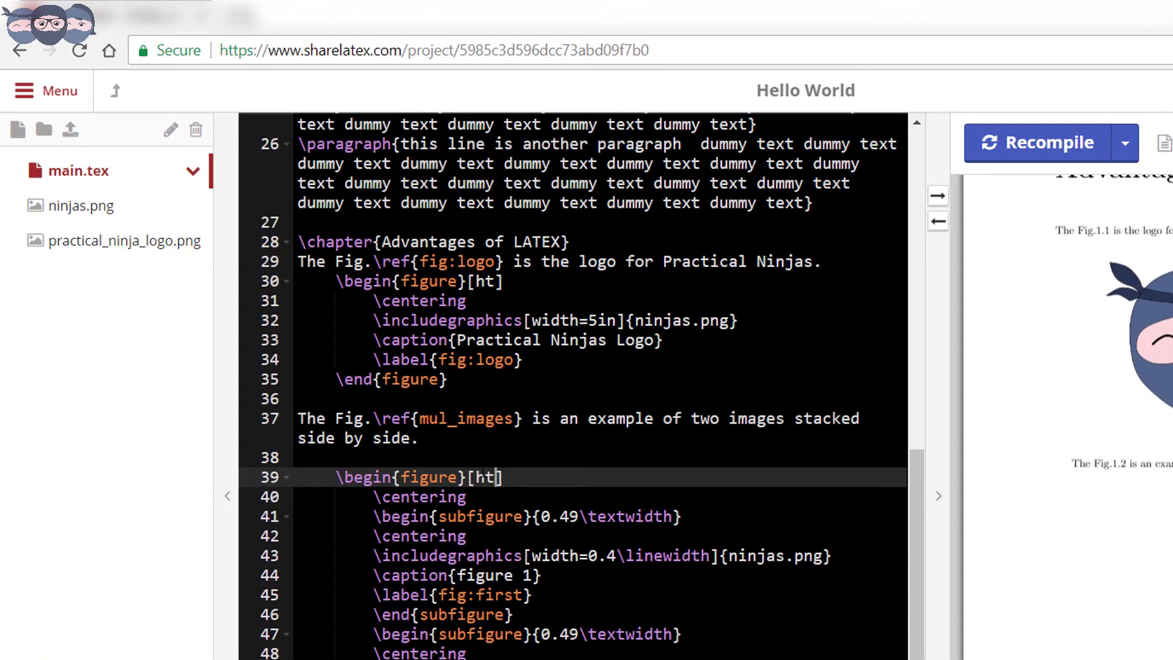
pyautogui.write(']')
pyautogui.click(970, 154)
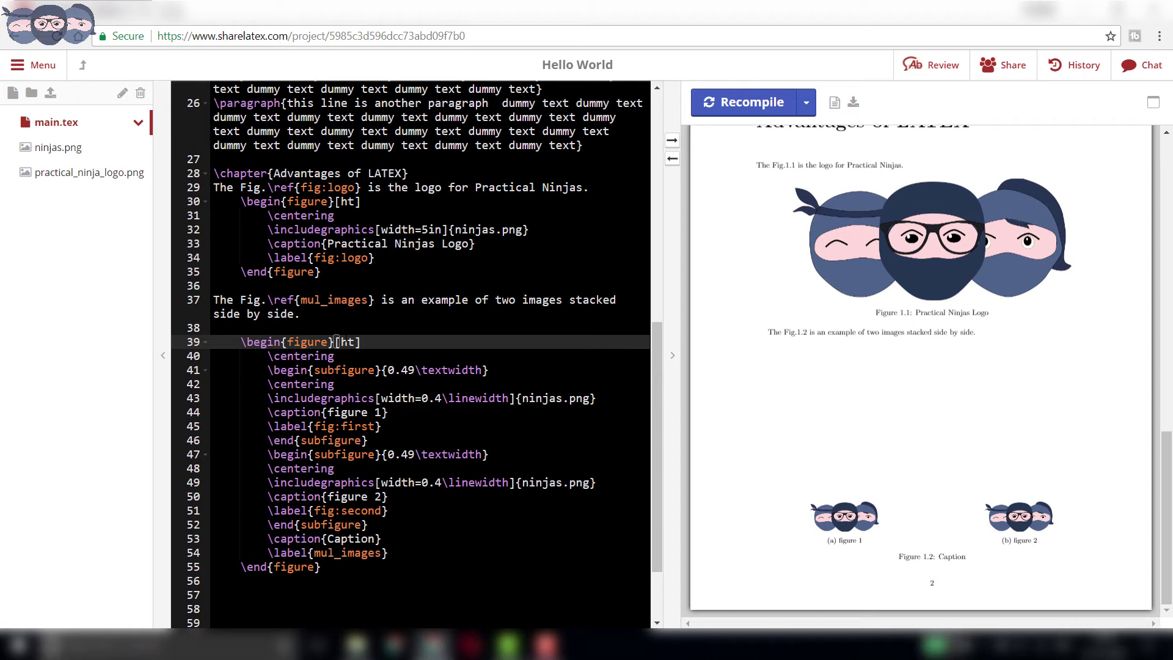
pyautogui.click(730, 109)
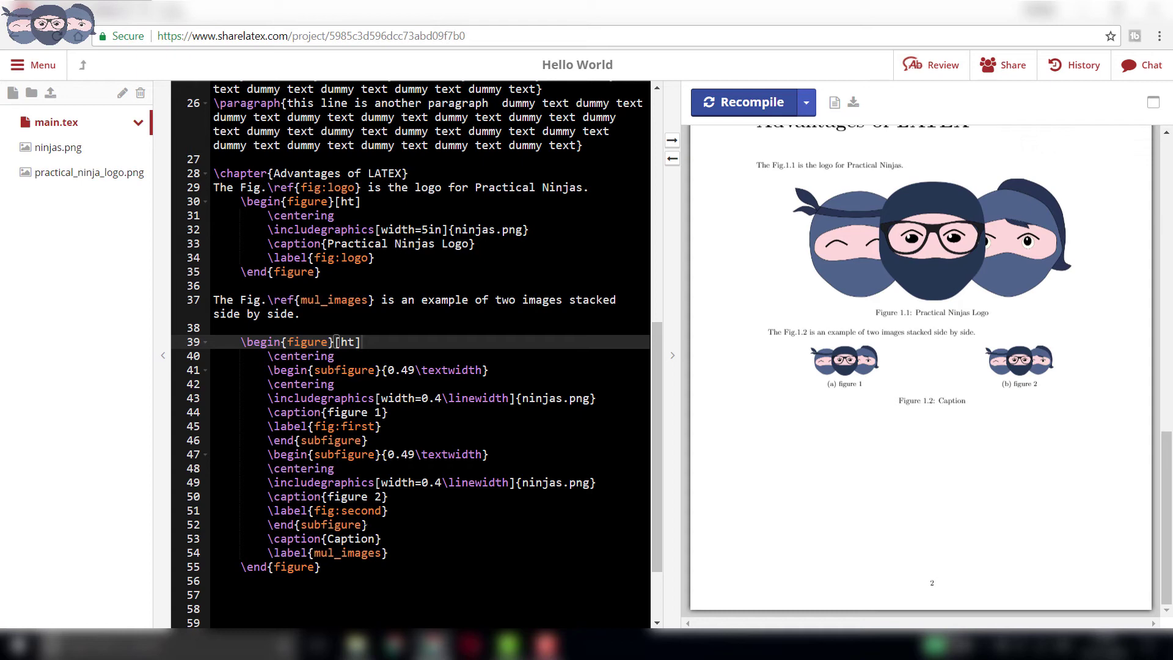
# - Copy the second subfigure block (lines 47–52) and paste it after line 52
pyautogui.moveTo(368, 524); pyautogui.dragTo(272, 454)
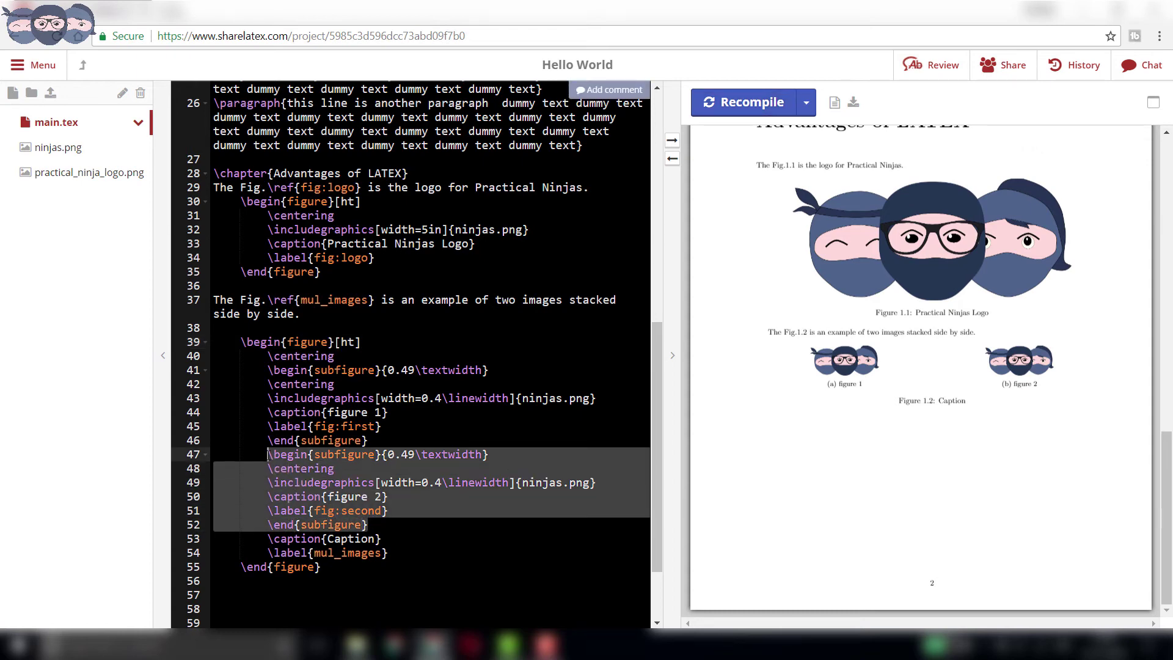
pyautogui.rightClick(271, 458)
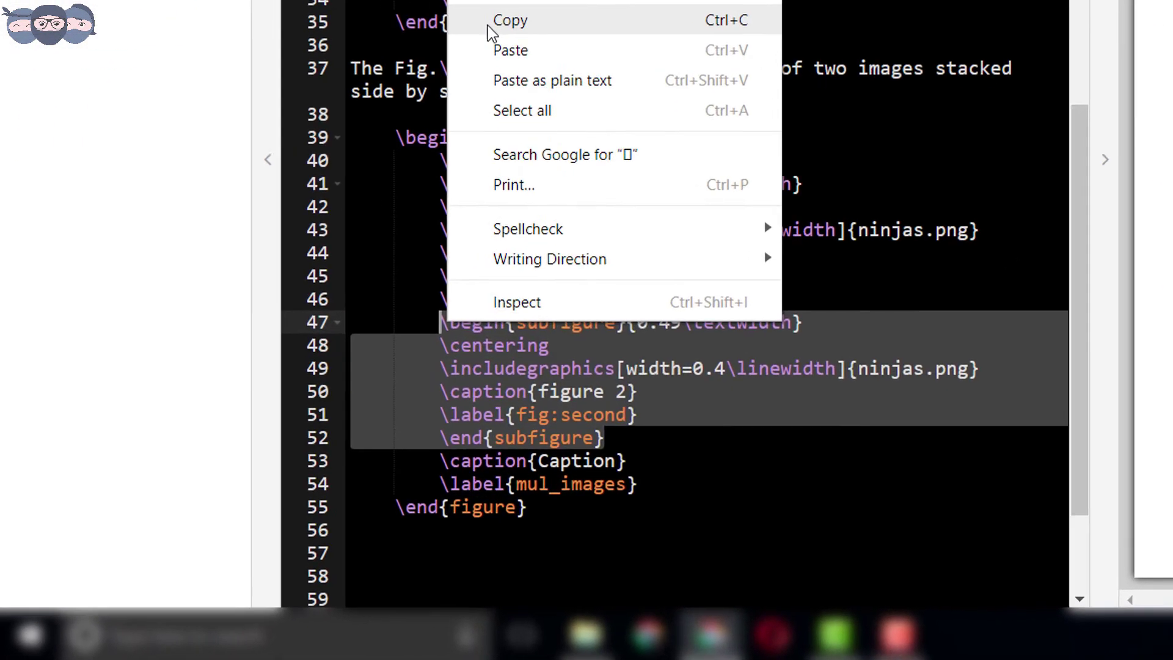
pyautogui.click(488, 25)
pyautogui.click(659, 428)
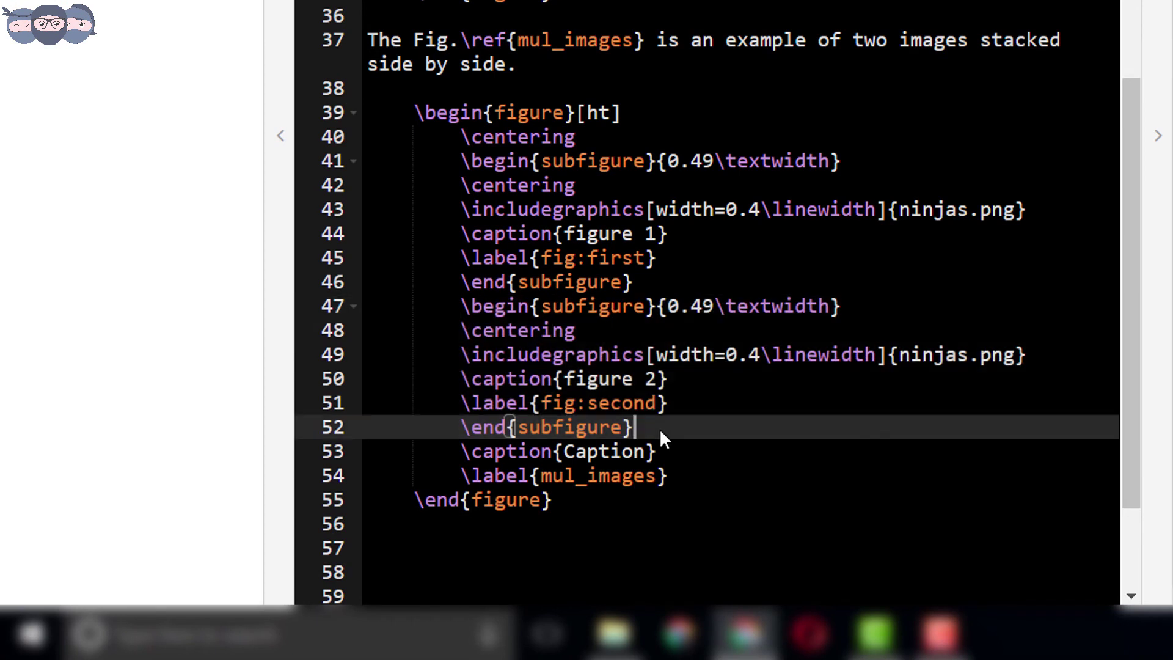
pyautogui.press('Return')
pyautogui.hotkey('ctrl', 'v')
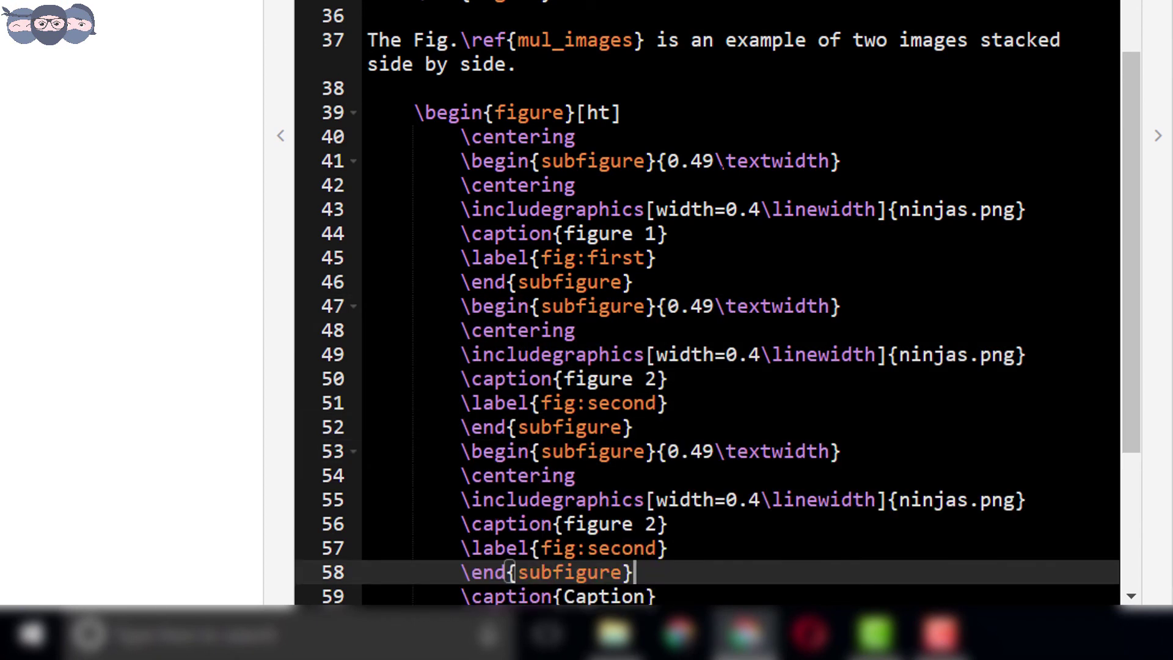
# - Replace 0.49 with 0.3 in each of the three \begin{subfigure} width arguments
pyautogui.click(716, 161)
pyautogui.press('BackSpace')
pyautogui.press('BackSpace')
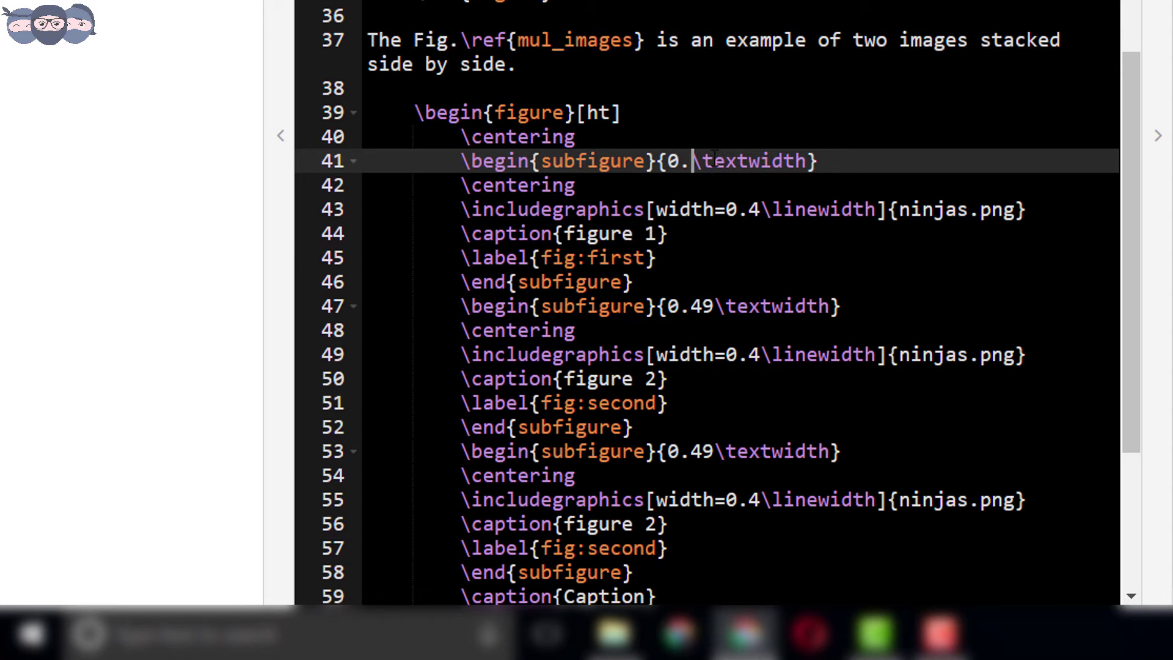
pyautogui.write('3')
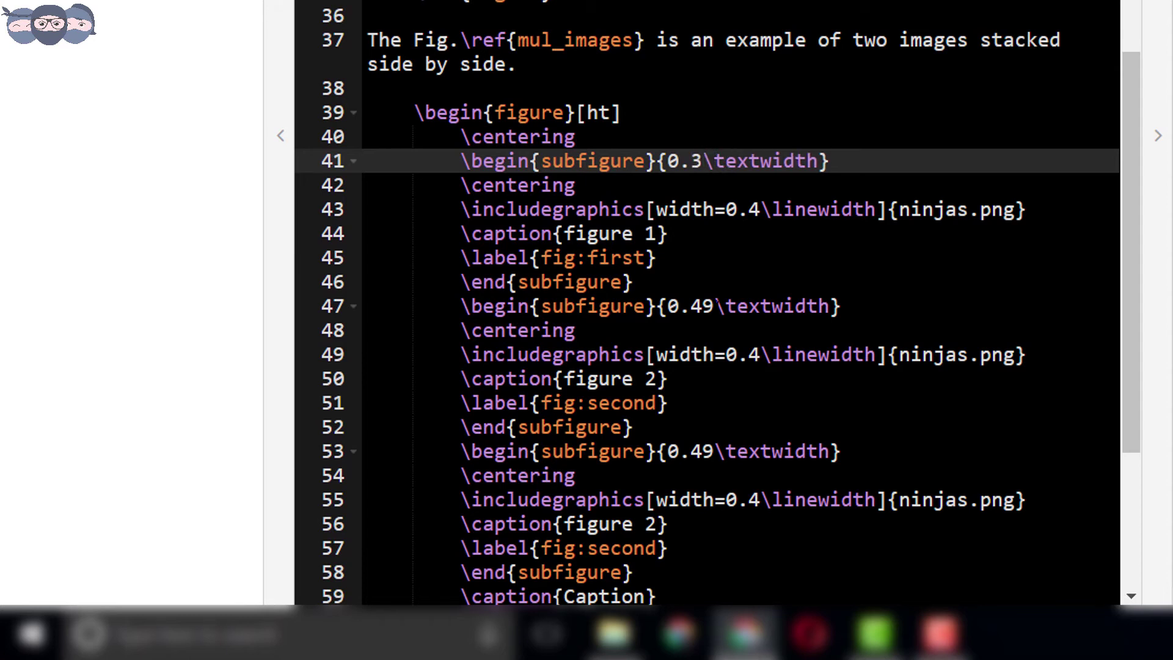
pyautogui.click(714, 306)
pyautogui.press('BackSpace')
pyautogui.press('BackSpace')
pyautogui.write('3')
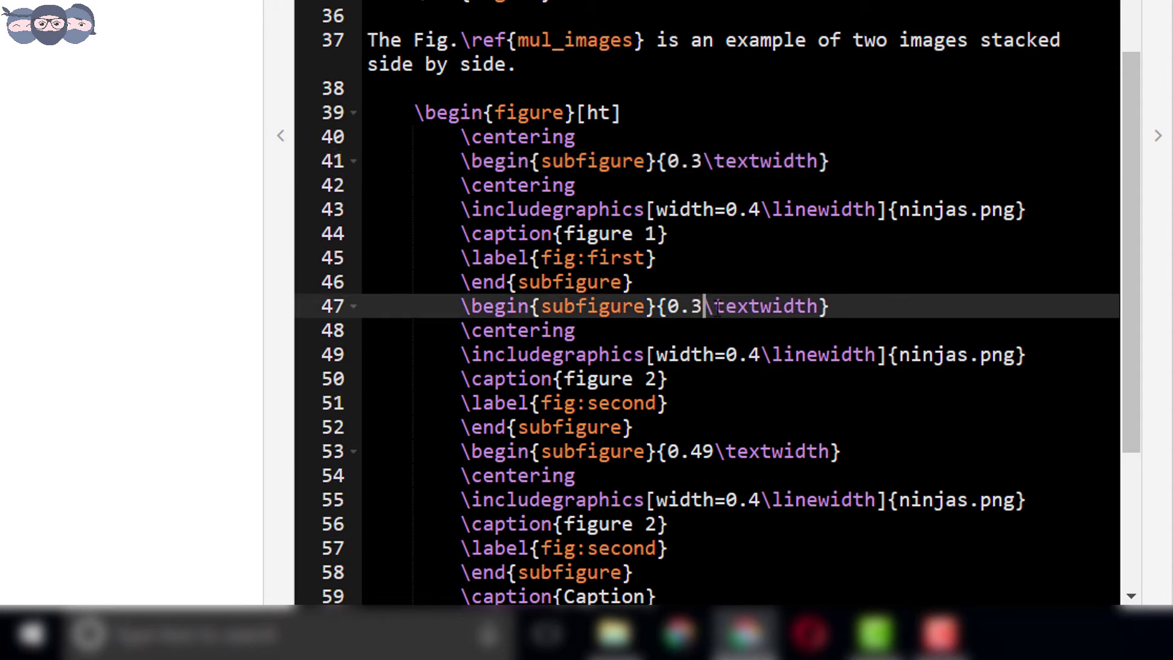
pyautogui.click(715, 451)
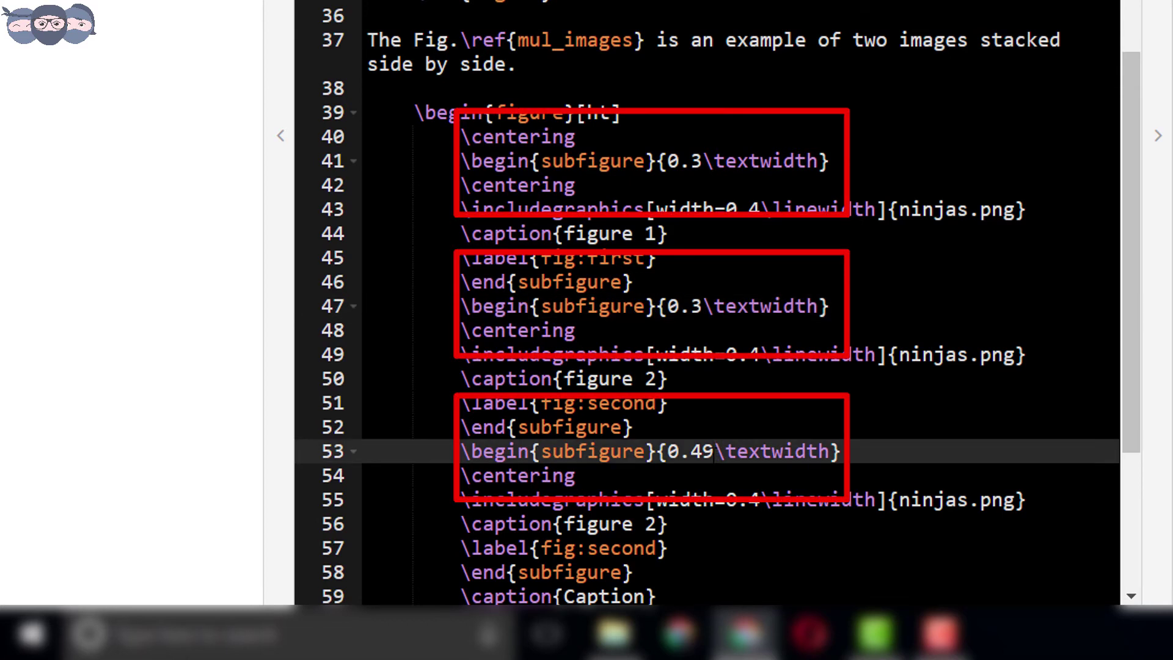
pyautogui.press('BackSpace')
pyautogui.press('BackSpace')
pyautogui.write('3')
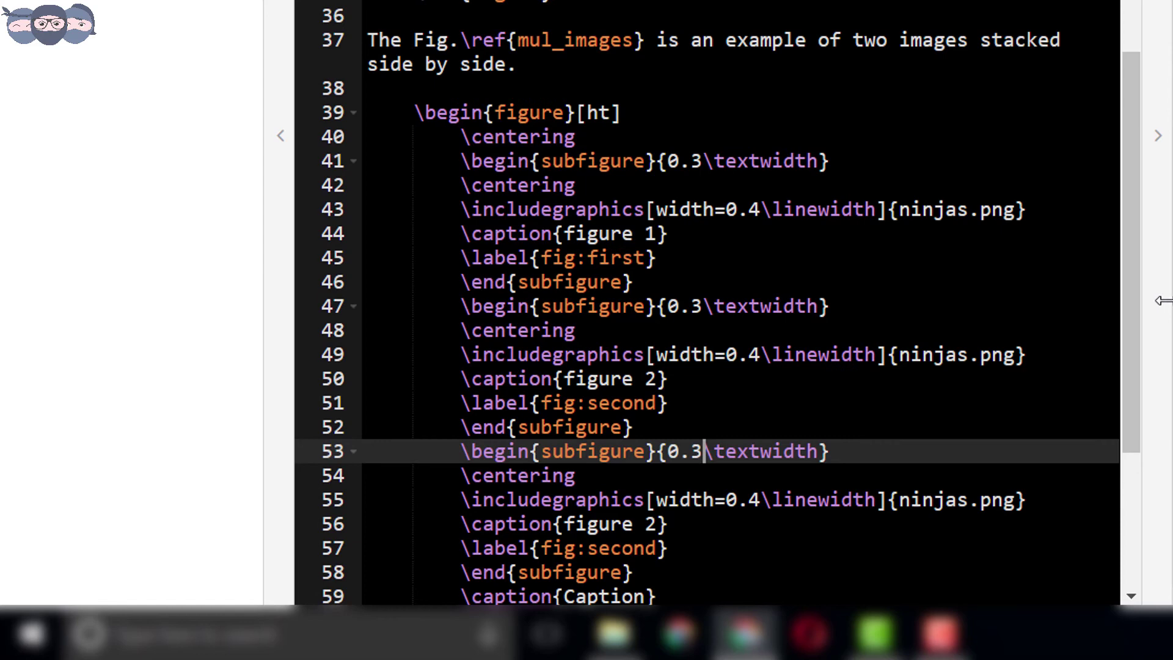
pyautogui.scroll(-1, 1141, 366)
pyautogui.scroll(-4, 1140, 367)
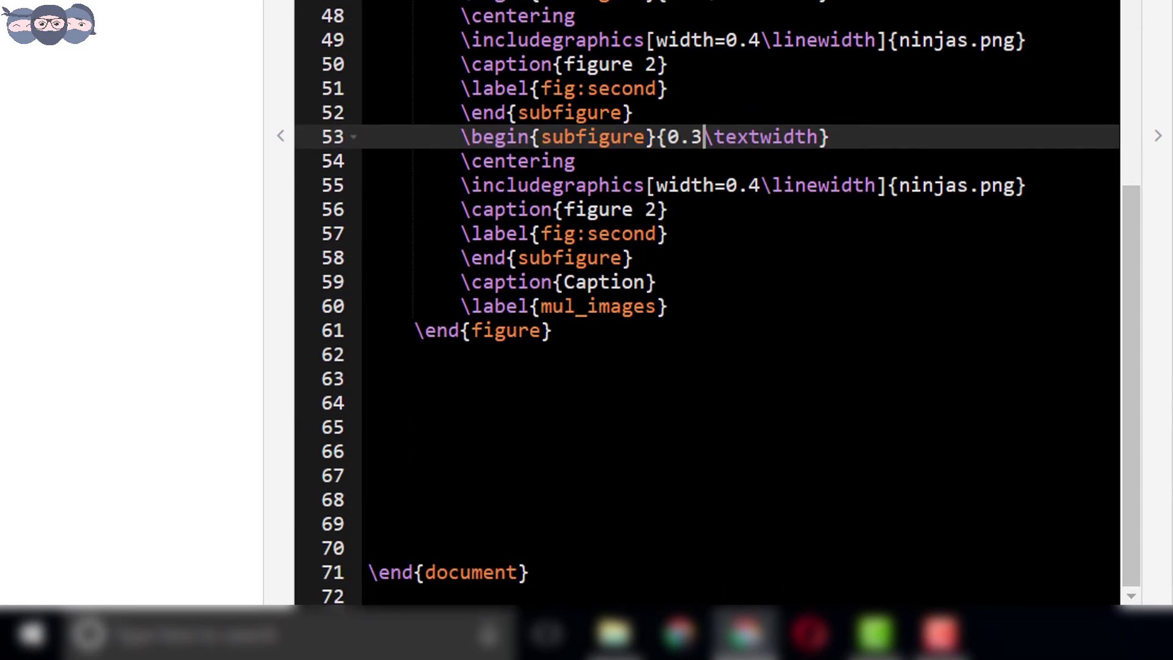
# - Change line 56's caption to 'figure 3' and line 57's label from fig:second to fig:third
pyautogui.click(661, 210)
pyautogui.press('BackSpace')
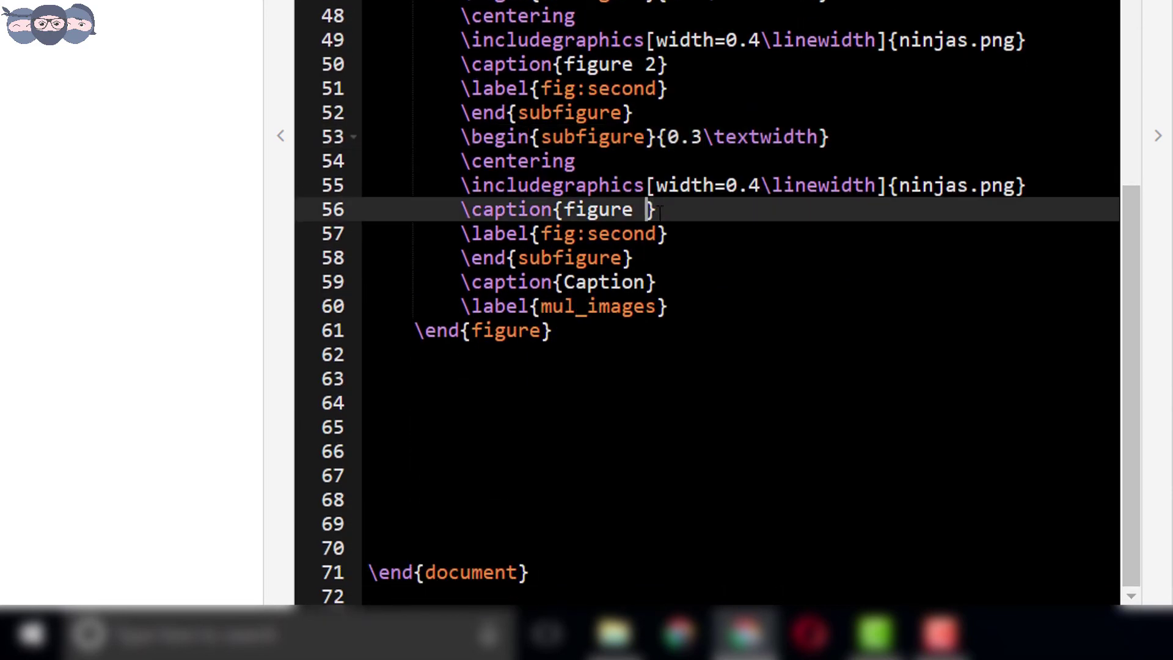
pyautogui.write('3')
pyautogui.press('Down')
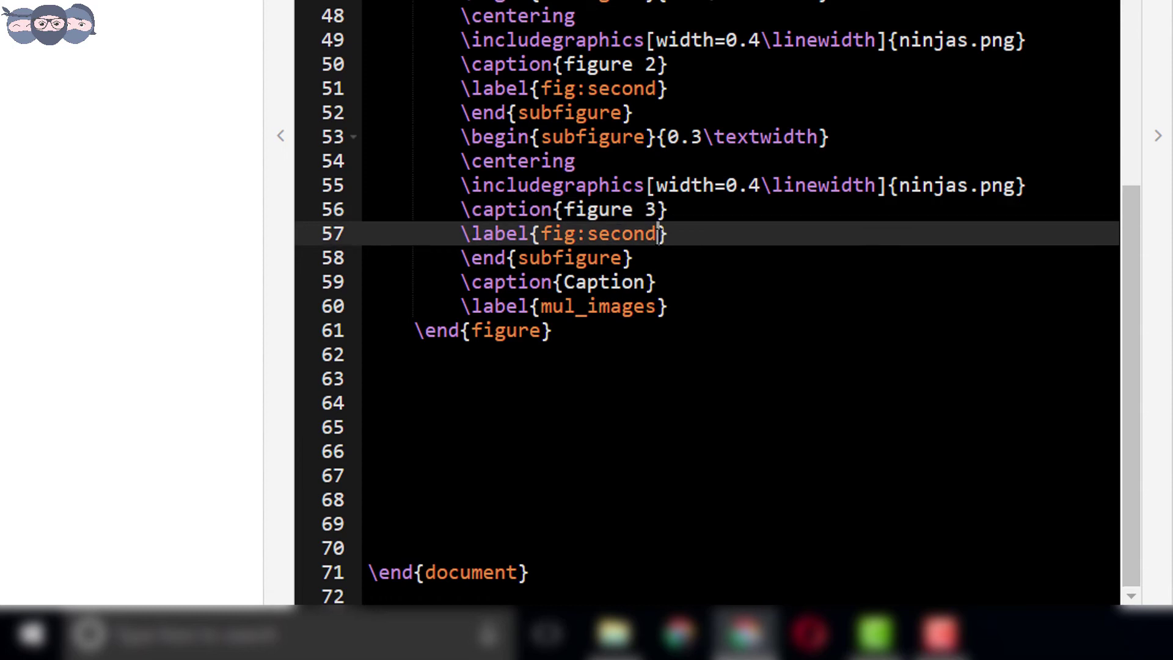
pyautogui.press('BackSpace')
pyautogui.press('BackSpace')
pyautogui.press('BackSpace')
pyautogui.press('BackSpace')
pyautogui.press('BackSpace')
pyautogui.press('BackSpace')
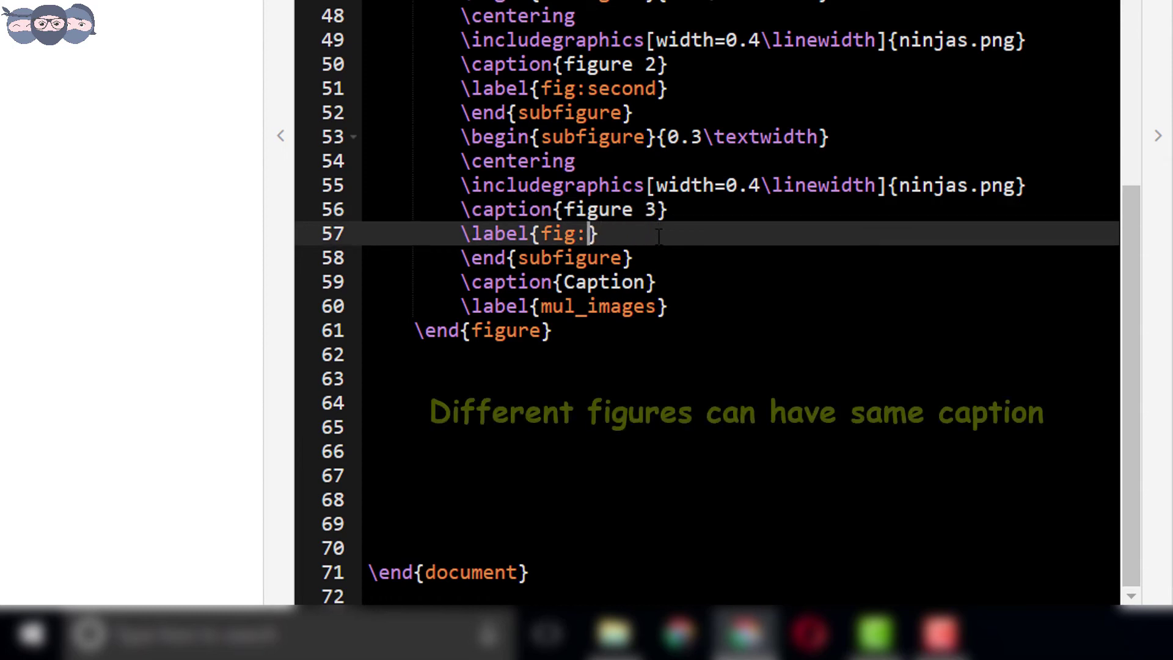
pyautogui.write('third')
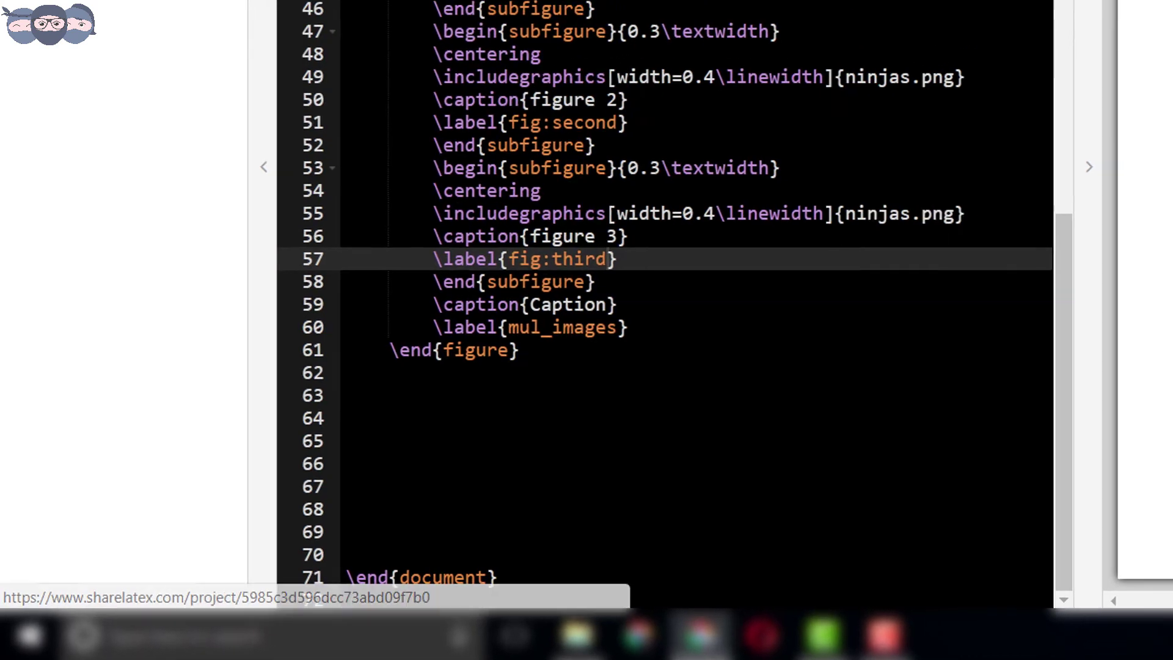
# - Recompile to refresh the PDF preview with subfigures (a), (b) and (c)
pyautogui.click(760, 101)
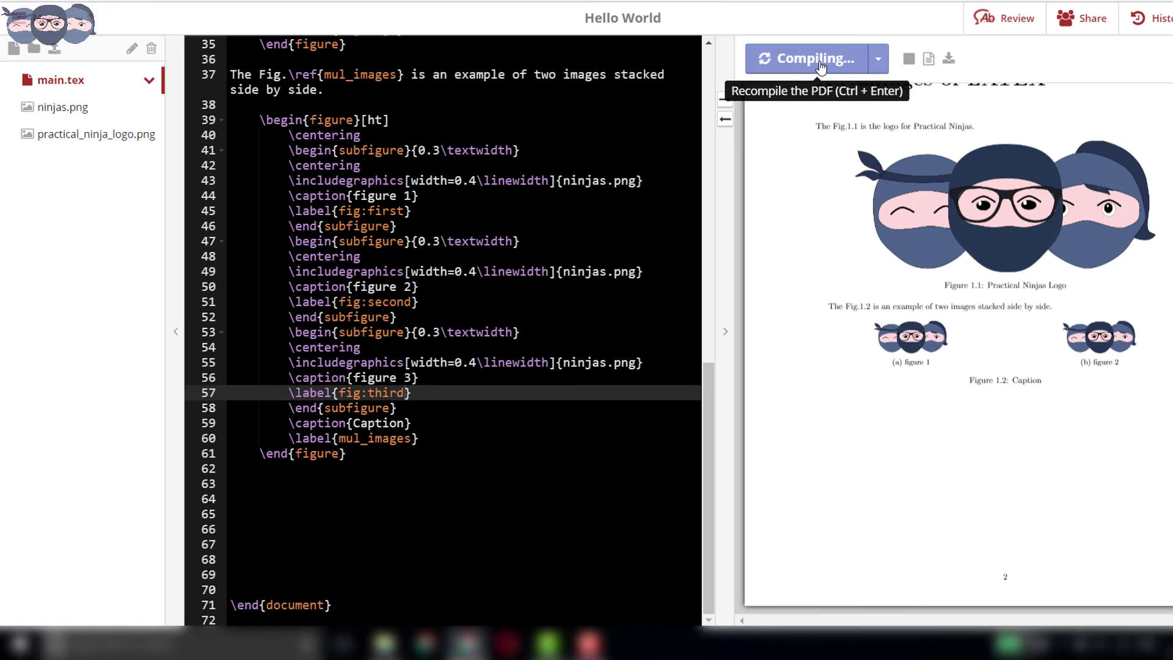